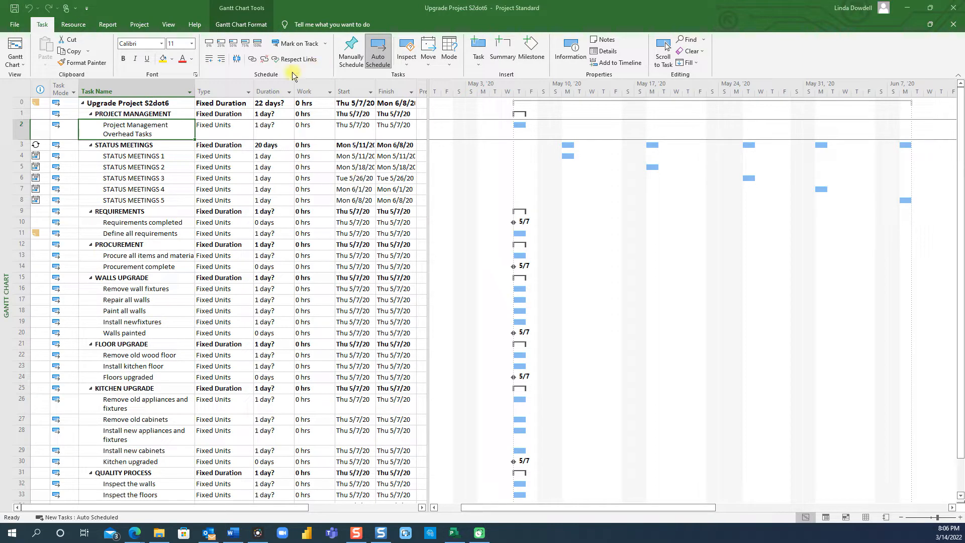
Step: Examine the Duration and Work columns of the upgrade project's task table
{"action": "left_click", "coordinate": [269, 91]}
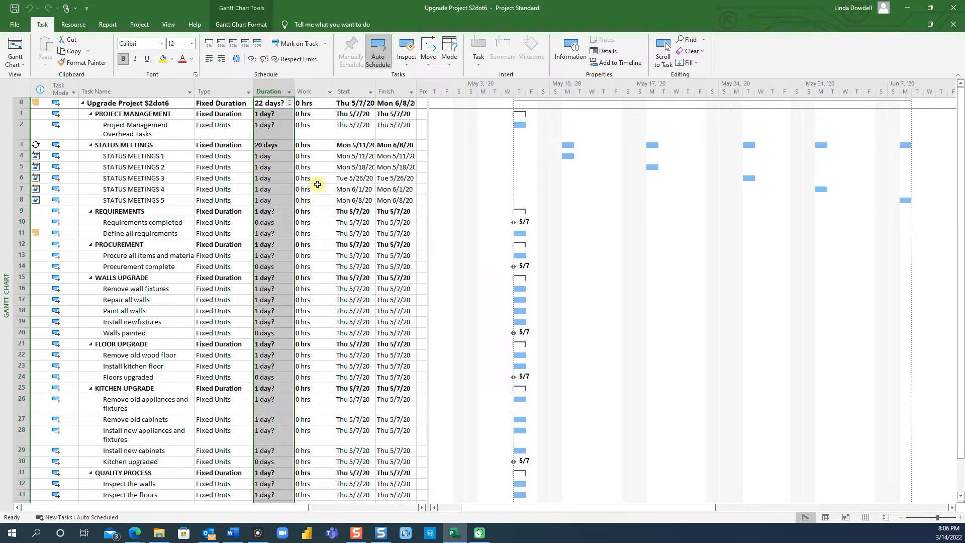
{"action": "left_click", "coordinate": [317, 89]}
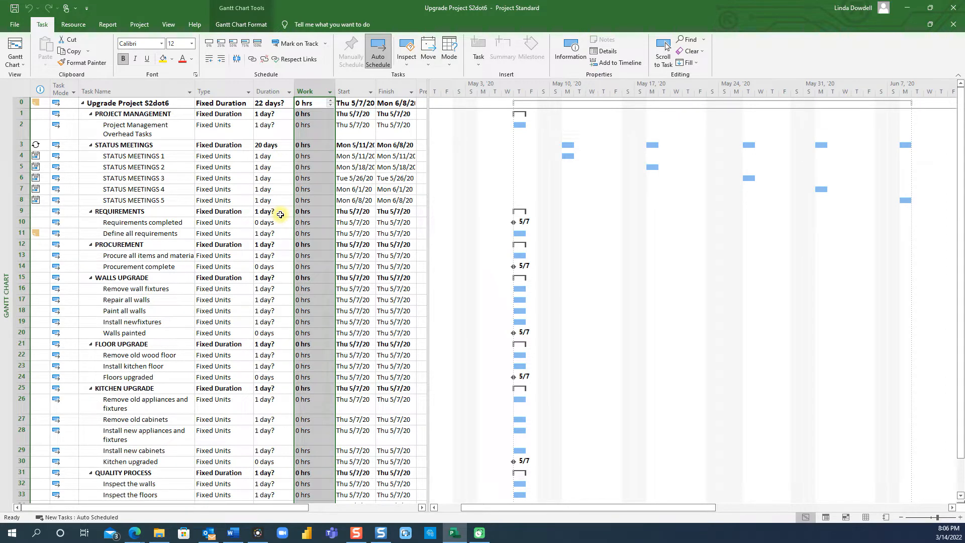
{"action": "left_click", "coordinate": [271, 90]}
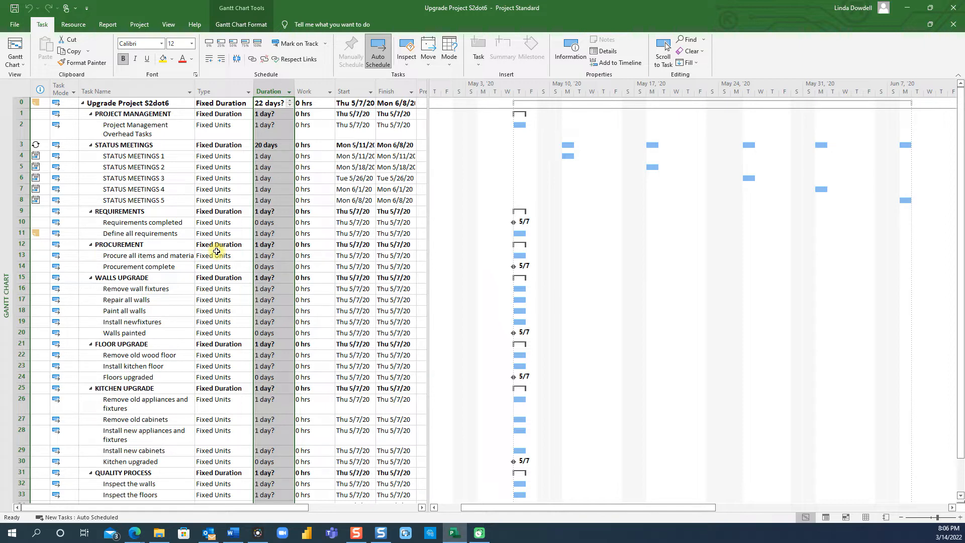
Step: Review the available calendar types in the Display options and the calendar settings in the Schedule options, leaving everything unchanged
{"action": "left_click", "coordinate": [15, 26]}
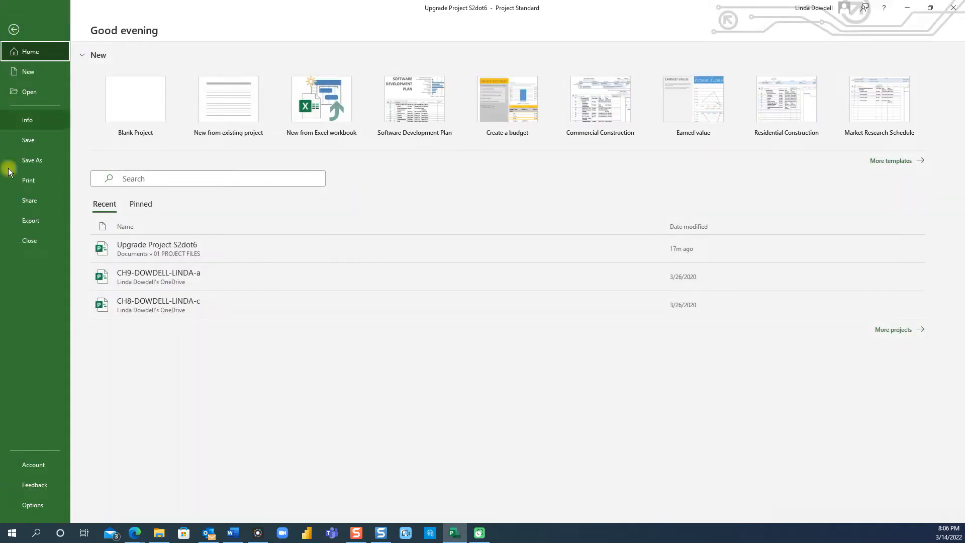
{"action": "left_click", "coordinate": [28, 499]}
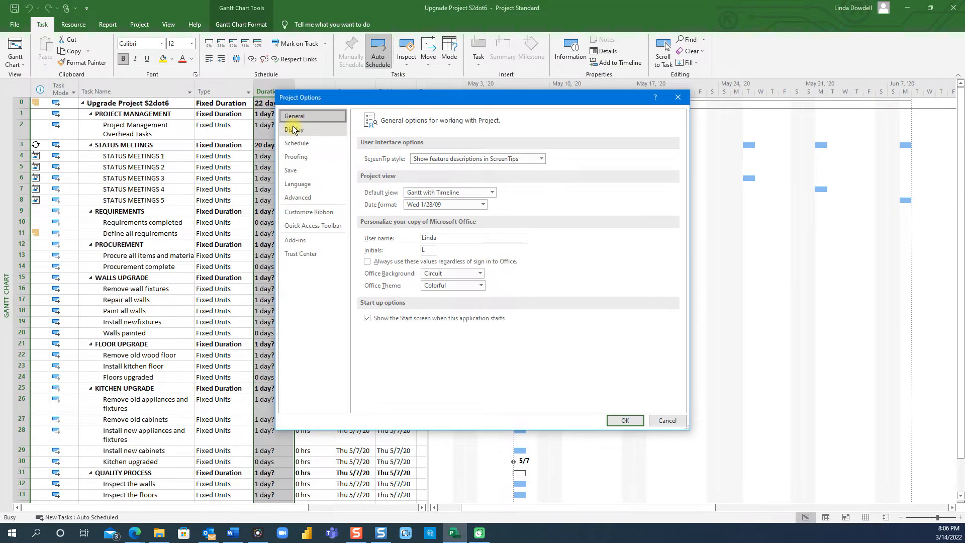
{"action": "left_click", "coordinate": [293, 130]}
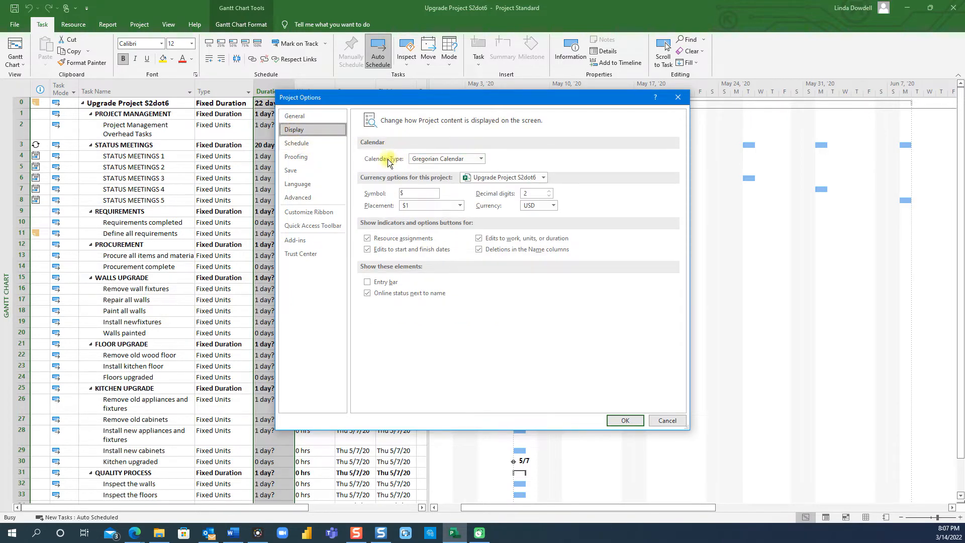
{"action": "left_click", "coordinate": [481, 161]}
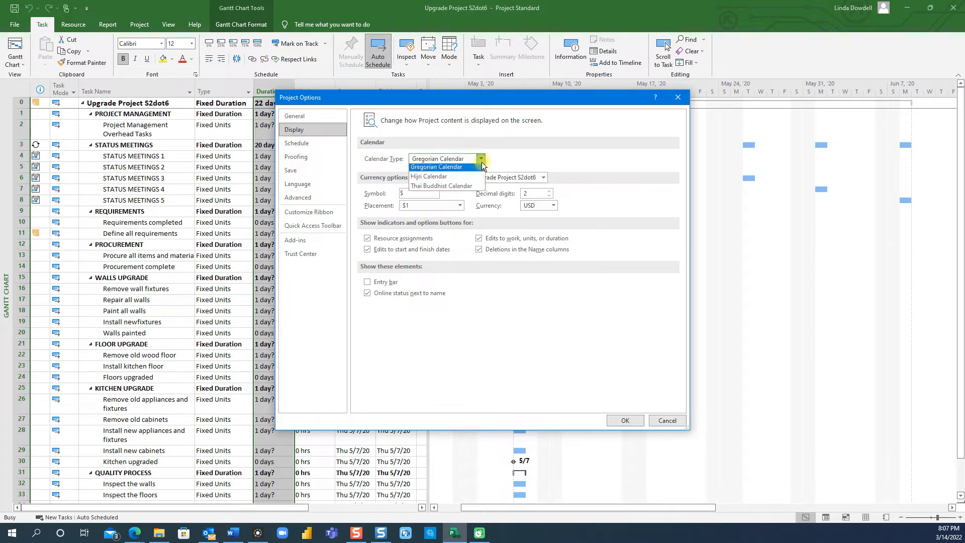
{"action": "left_click", "coordinate": [481, 159]}
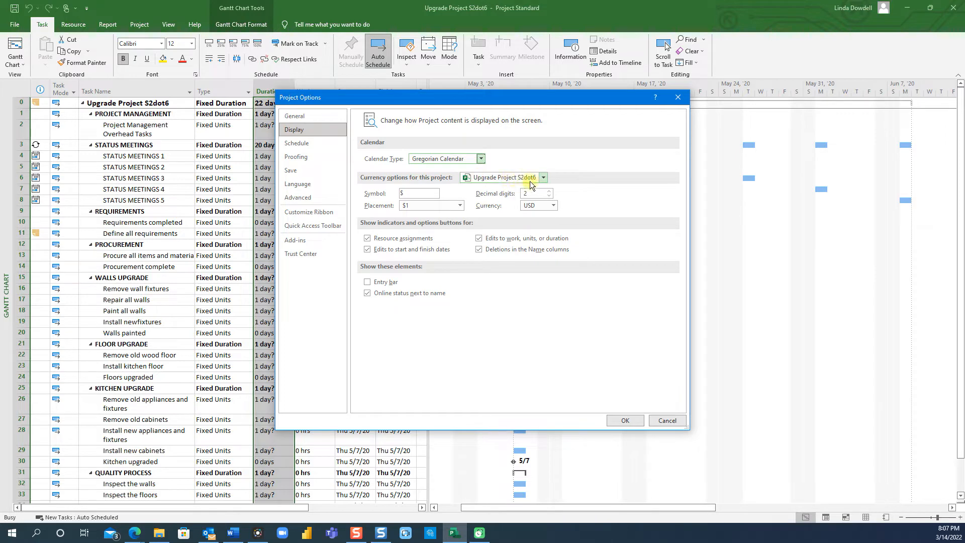
{"action": "left_click", "coordinate": [300, 144]}
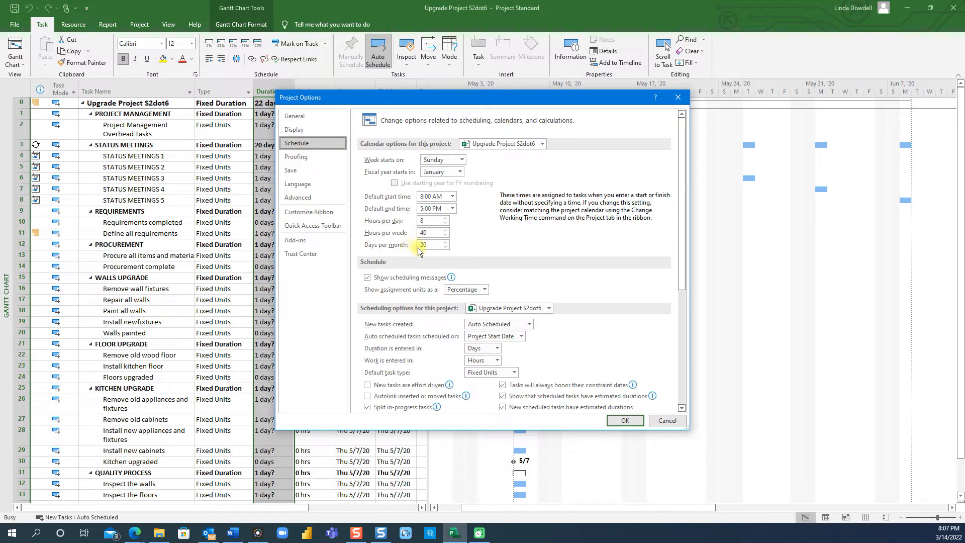
{"action": "left_click", "coordinate": [666, 421]}
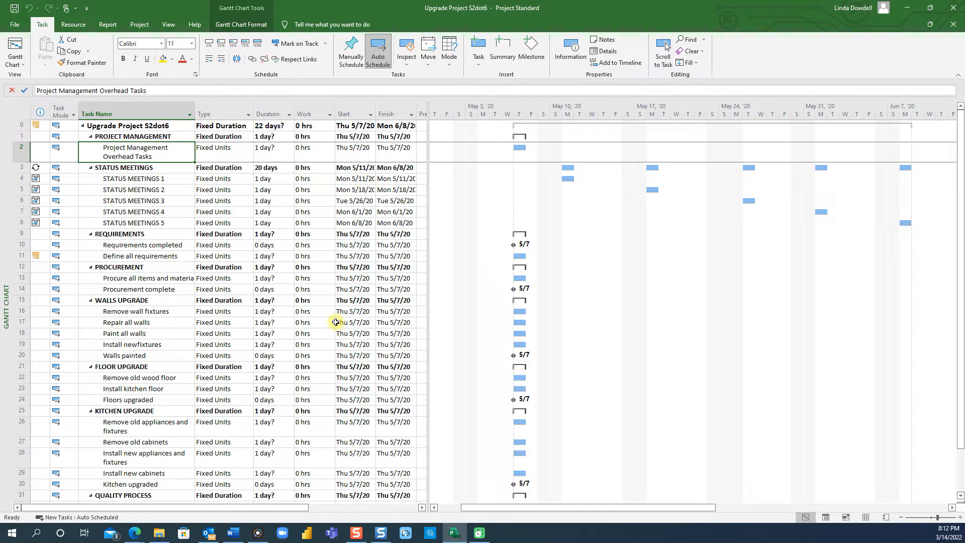
Step: Inspect the Duration cells of STATUS MEETINGS 1, Define all requirements, the procurement task, Remove wall fixtures and Repair all walls
{"action": "left_click", "coordinate": [277, 180]}
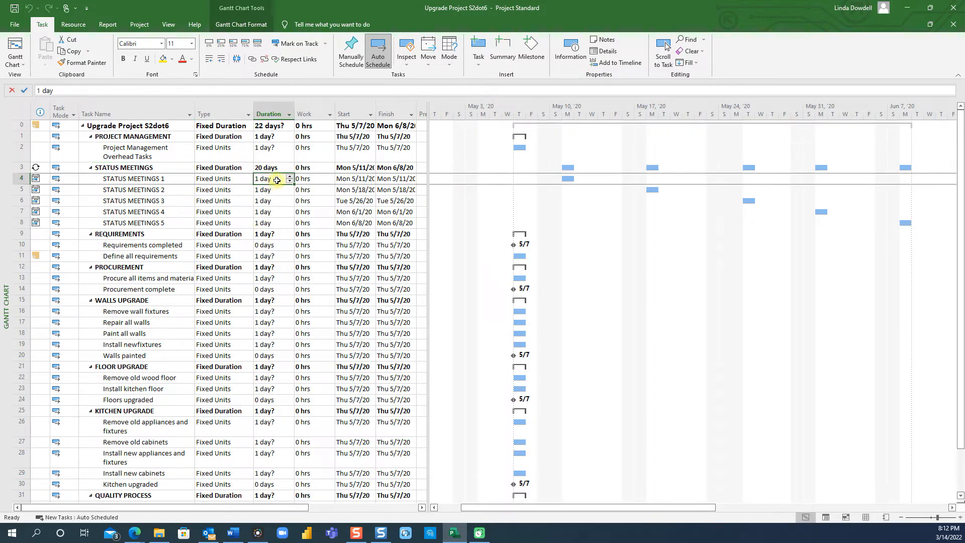
{"action": "left_click", "coordinate": [283, 259]}
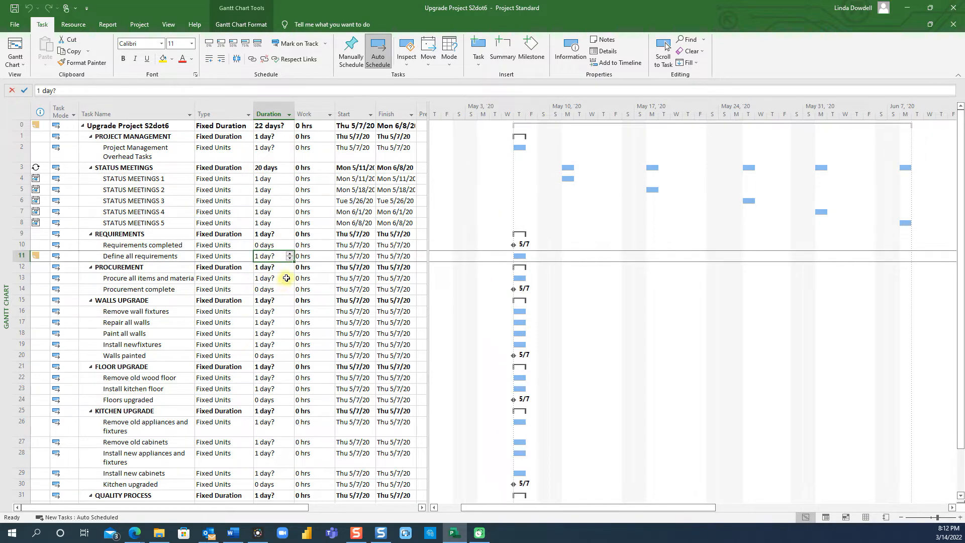
{"action": "left_click", "coordinate": [285, 278]}
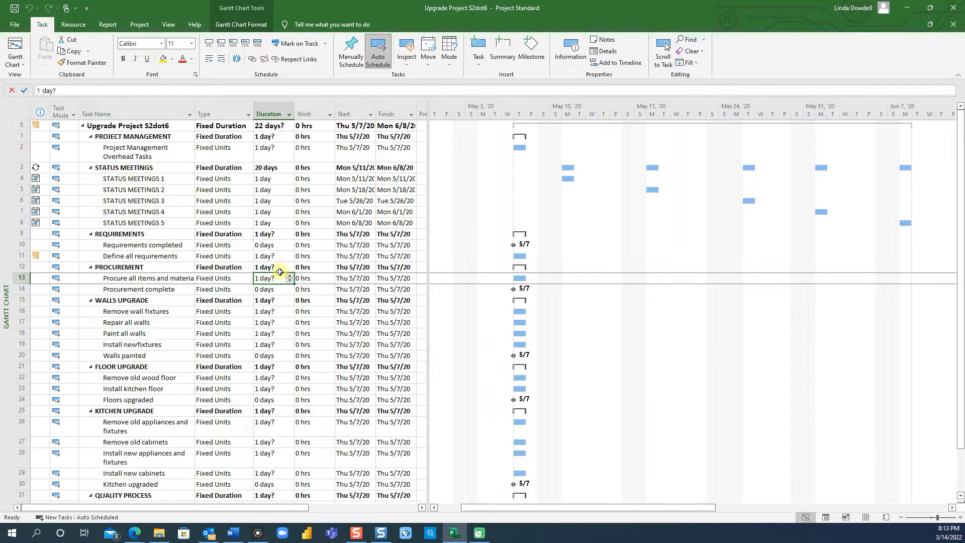
{"action": "left_click", "coordinate": [285, 312]}
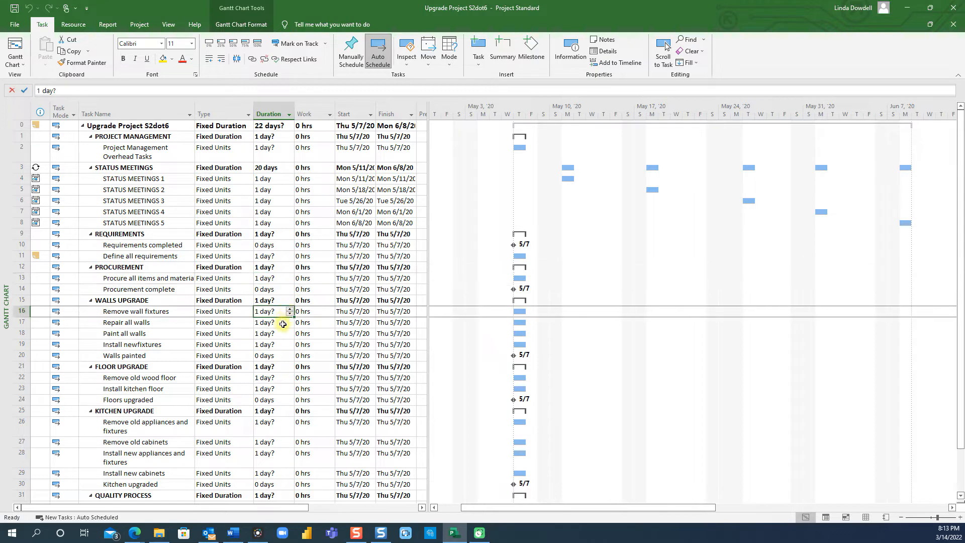
{"action": "left_click", "coordinate": [280, 322]}
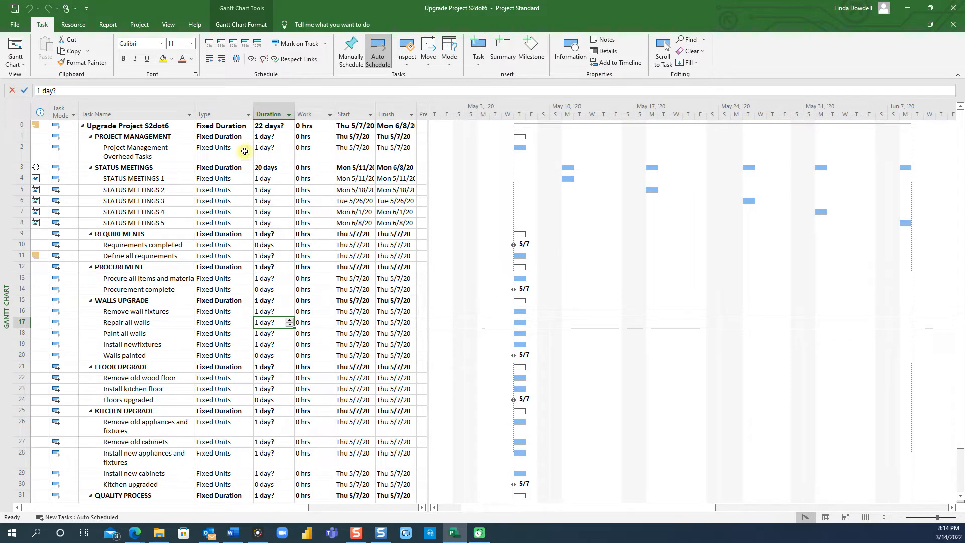
Step: Examine the Type column, including the task type of Requirements completed, and select the STATUS MEETINGS 1 task
{"action": "left_click", "coordinate": [219, 116]}
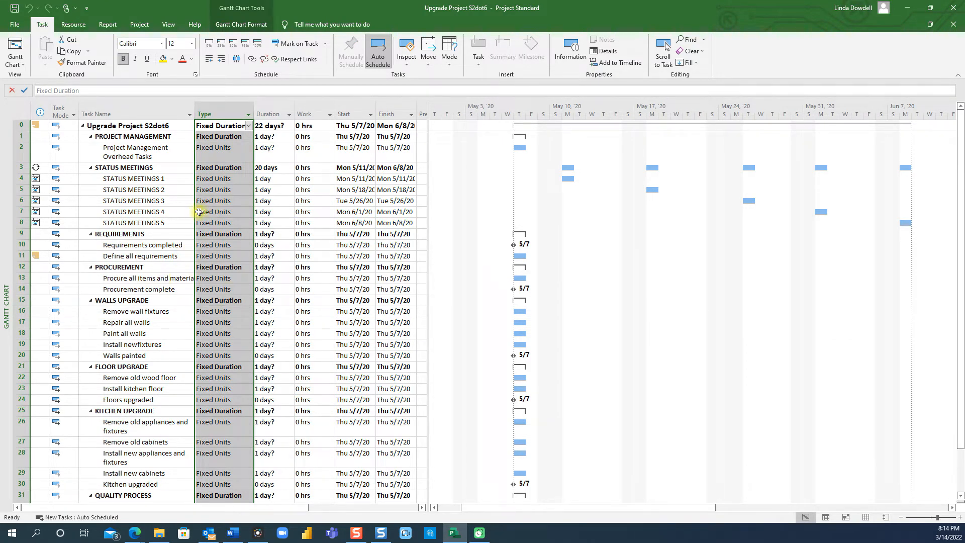
{"action": "left_click", "coordinate": [235, 245]}
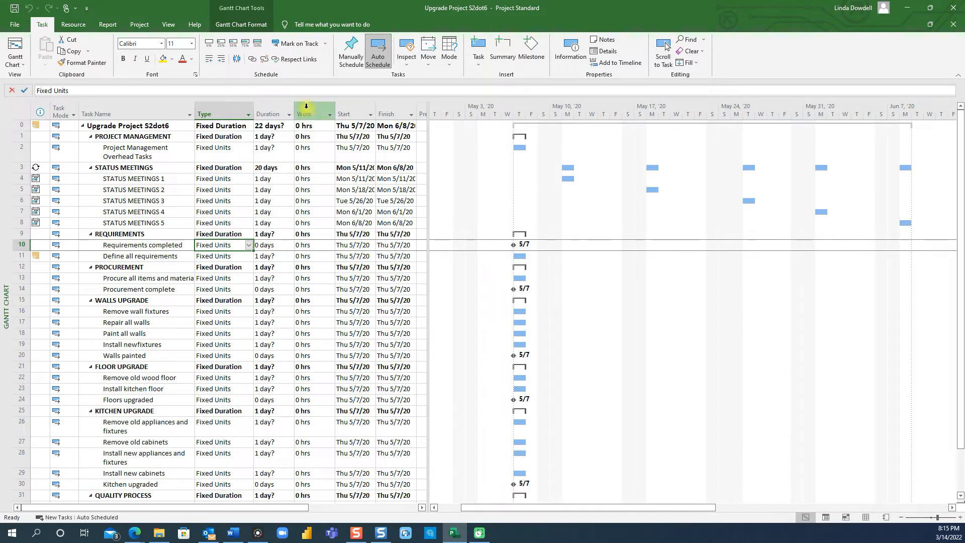
{"action": "left_click", "coordinate": [160, 178]}
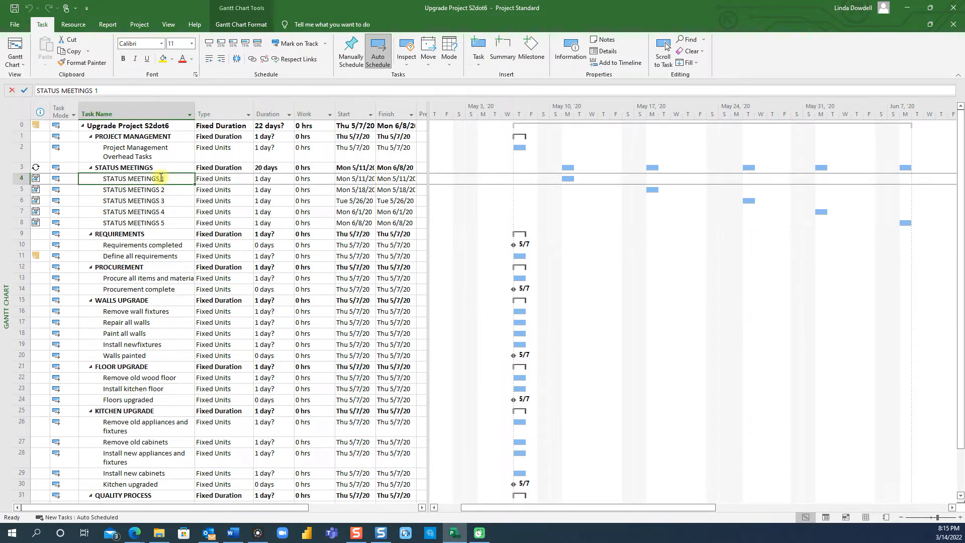
Step: Review the project's scheduling options down to the default task type and schedule alerts, and close the options without changes
{"action": "left_click", "coordinate": [20, 26]}
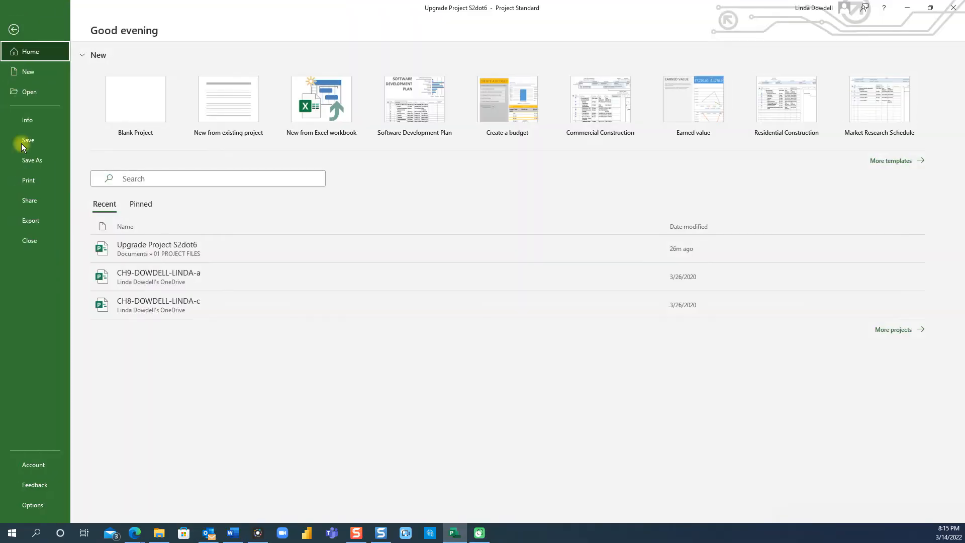
{"action": "left_click", "coordinate": [32, 504]}
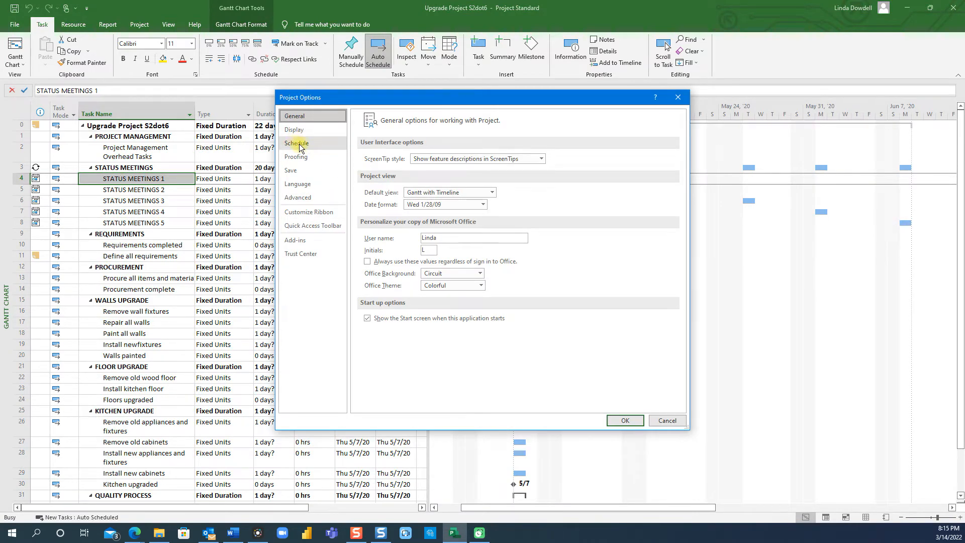
{"action": "left_click", "coordinate": [299, 143]}
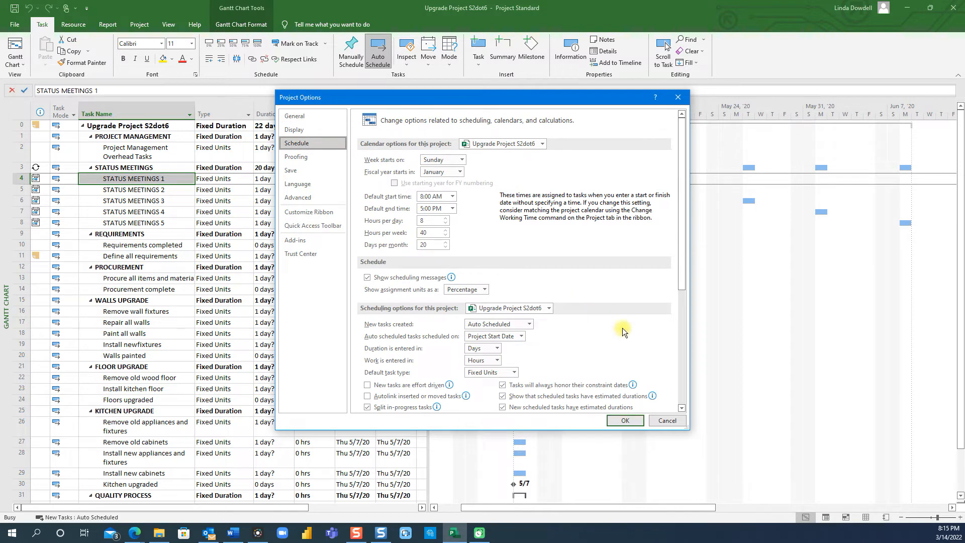
{"action": "scroll", "coordinate": [622, 328], "scroll_direction": "down", "scroll_amount": 3}
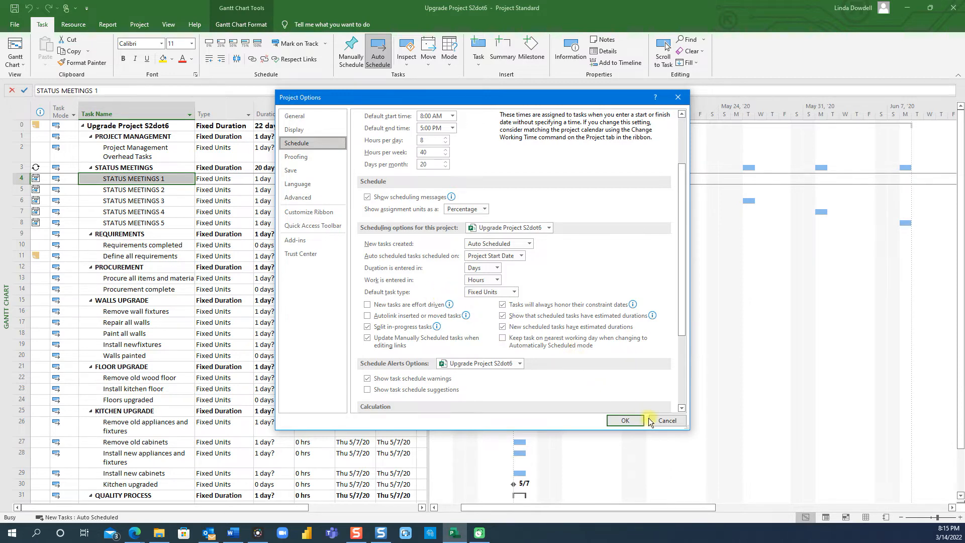
{"action": "left_click", "coordinate": [667, 420]}
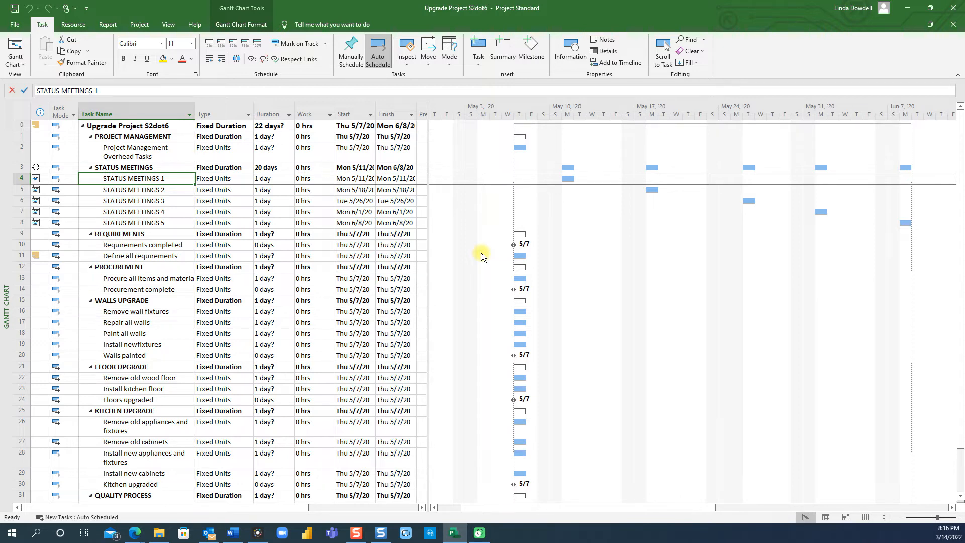
Step: Switch to the Word document and examine the work formula W = D*U and the duration line beneath it
{"action": "left_click", "coordinate": [232, 534]}
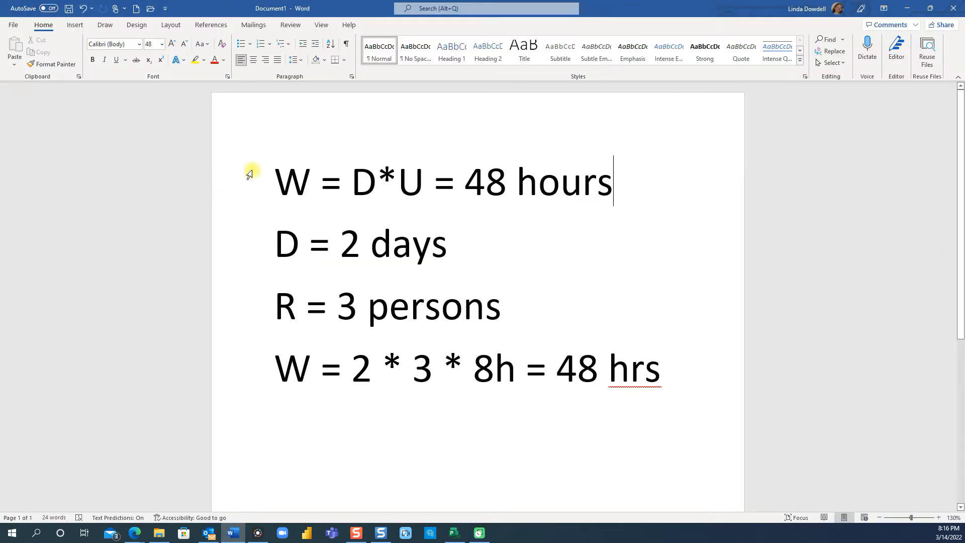
{"action": "double_click", "coordinate": [289, 186]}
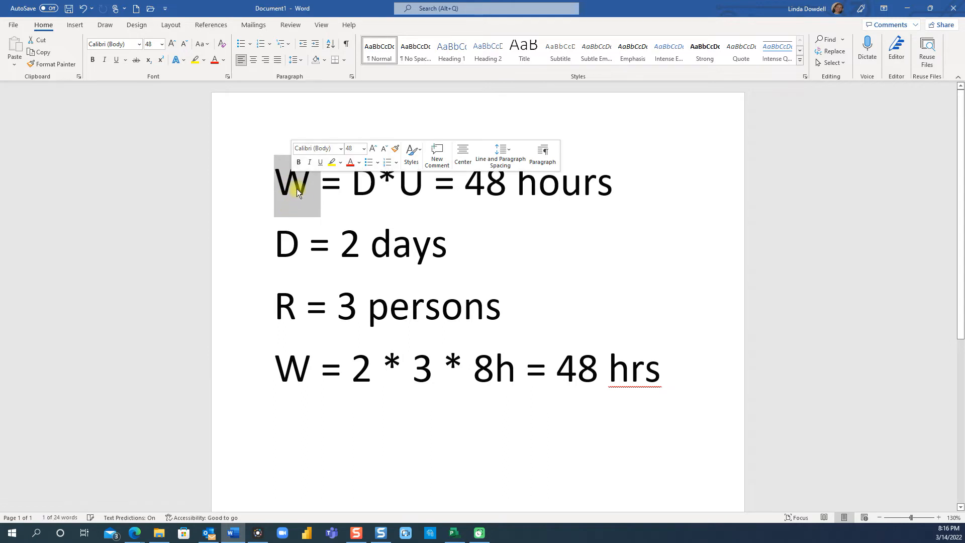
{"action": "left_click", "coordinate": [325, 192]}
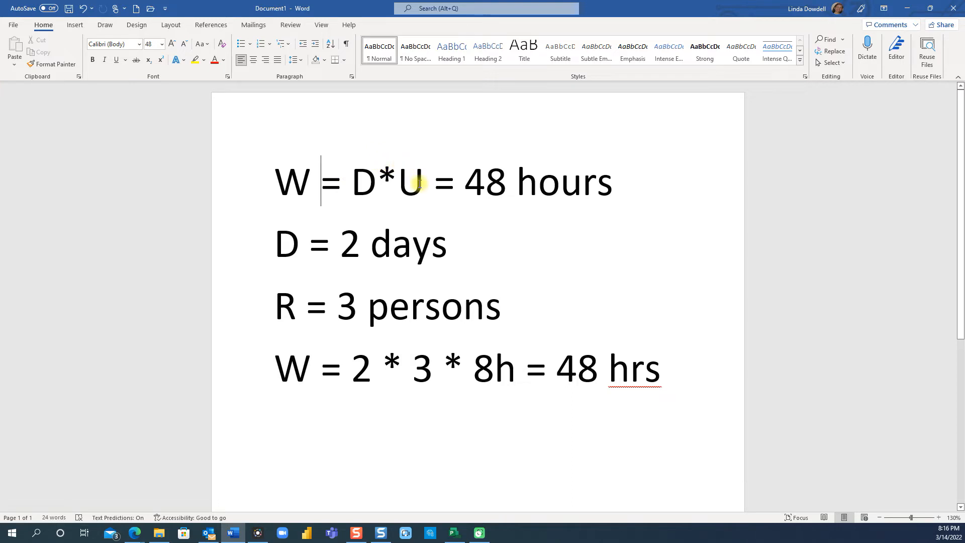
{"action": "left_click", "coordinate": [300, 247]}
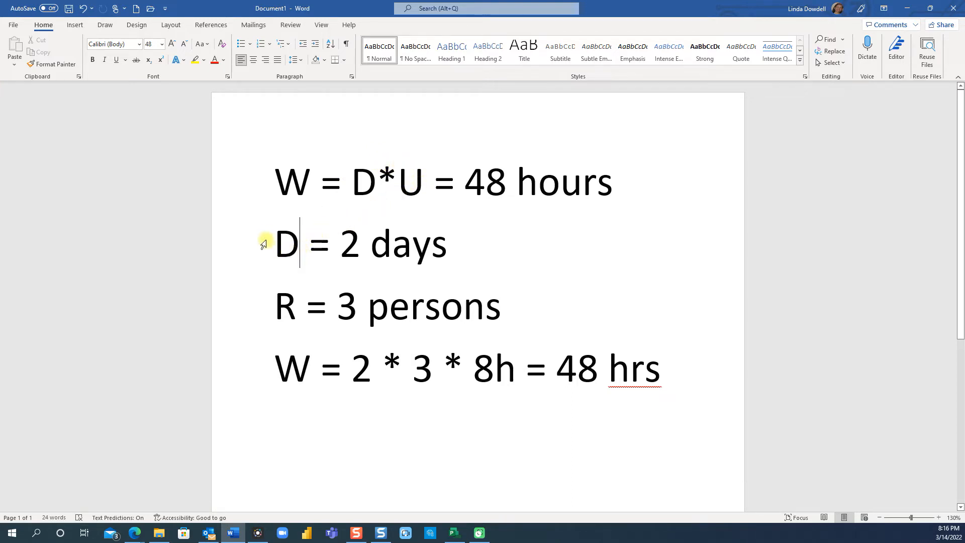
{"action": "left_click", "coordinate": [451, 251]}
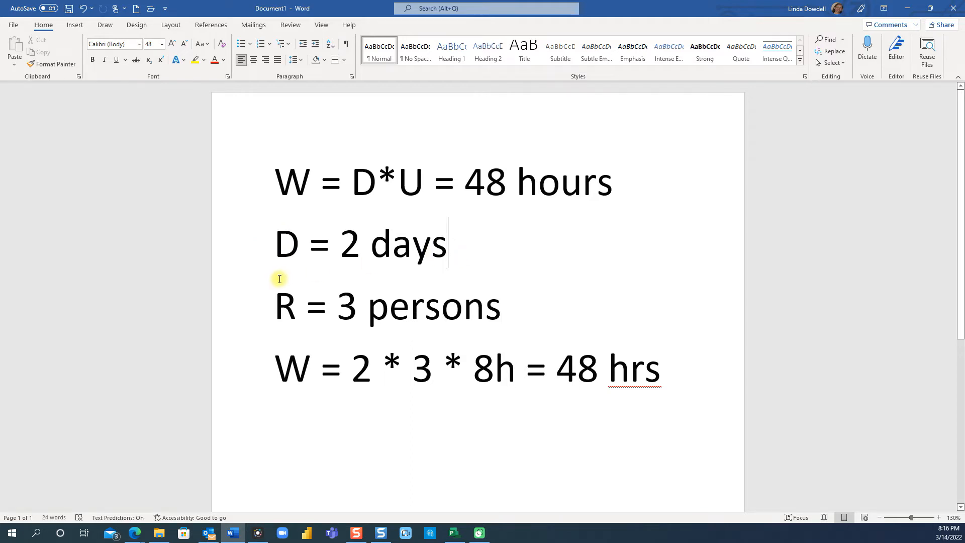
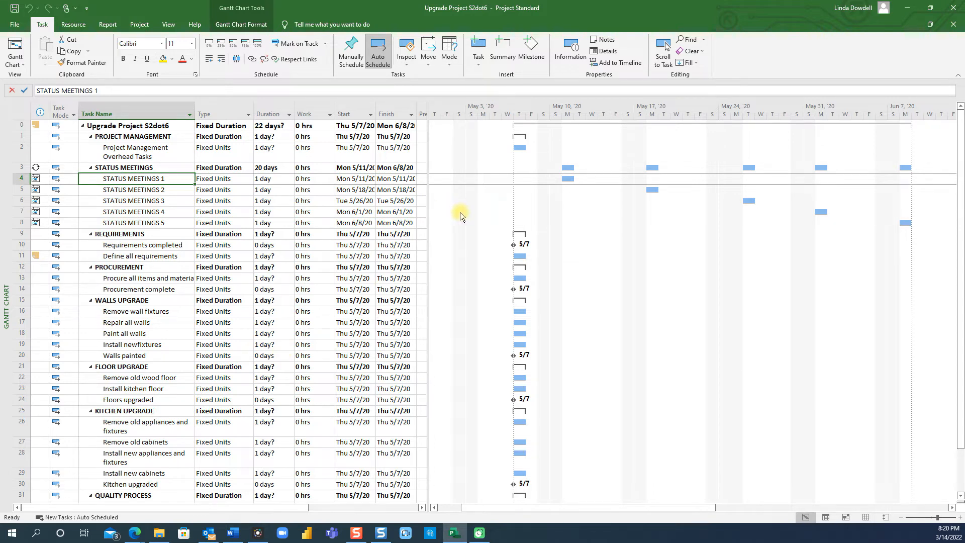
Step: Highlight the project's Work column, and in Word add the line "D = 48/3/8H = 2 DAYS" below the formula D = W/U/8H
{"action": "left_click", "coordinate": [307, 106]}
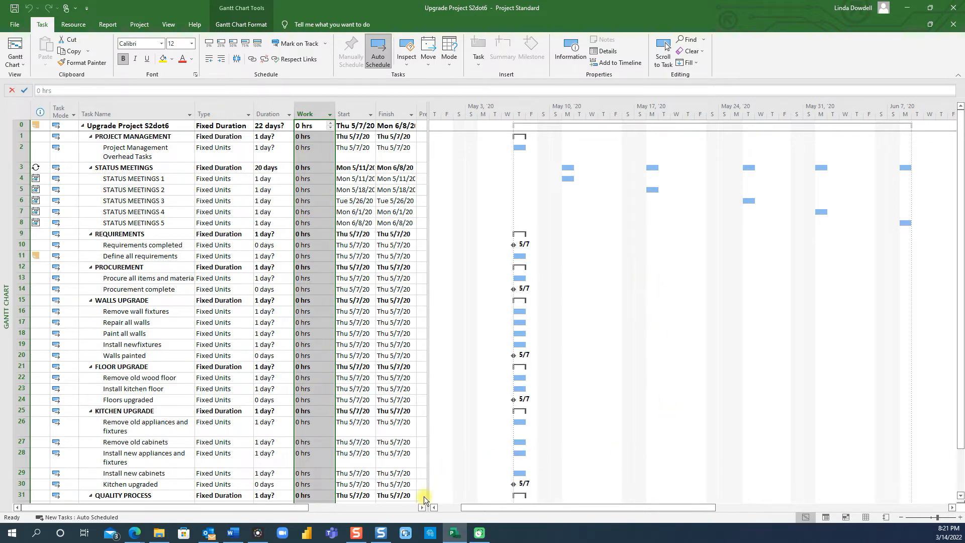
{"action": "left_click", "coordinate": [233, 533]}
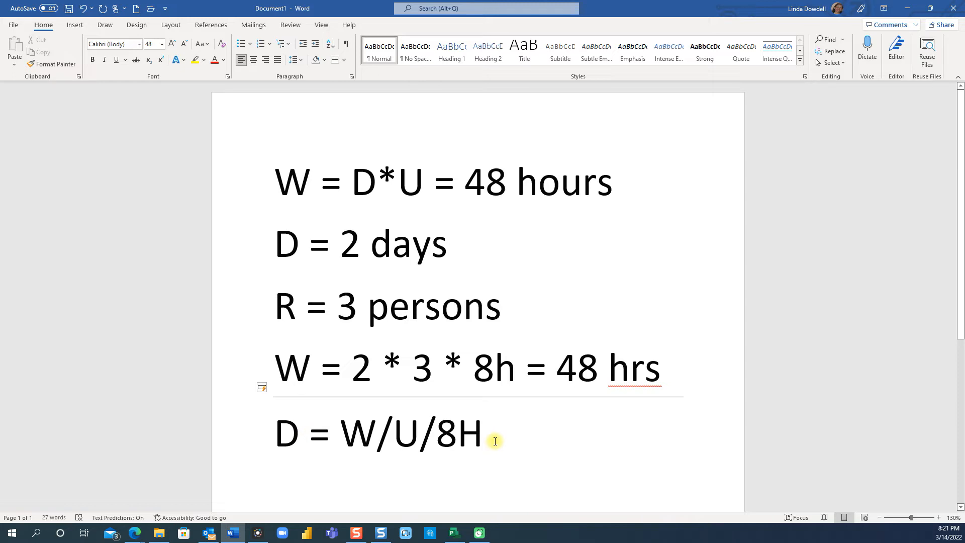
{"action": "key", "text": "Return"}
{"action": "type", "text": "D = 48"}
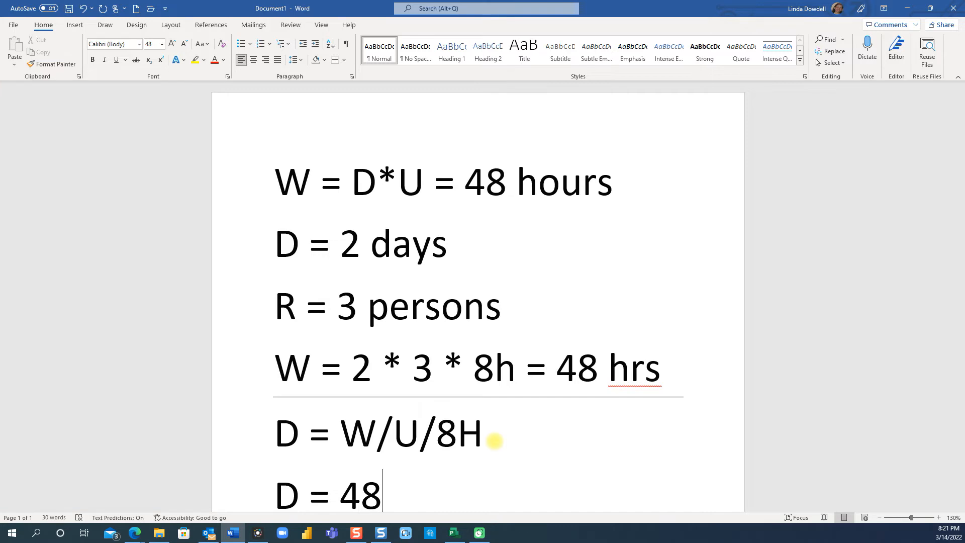
{"action": "type", "text": "/3/"}
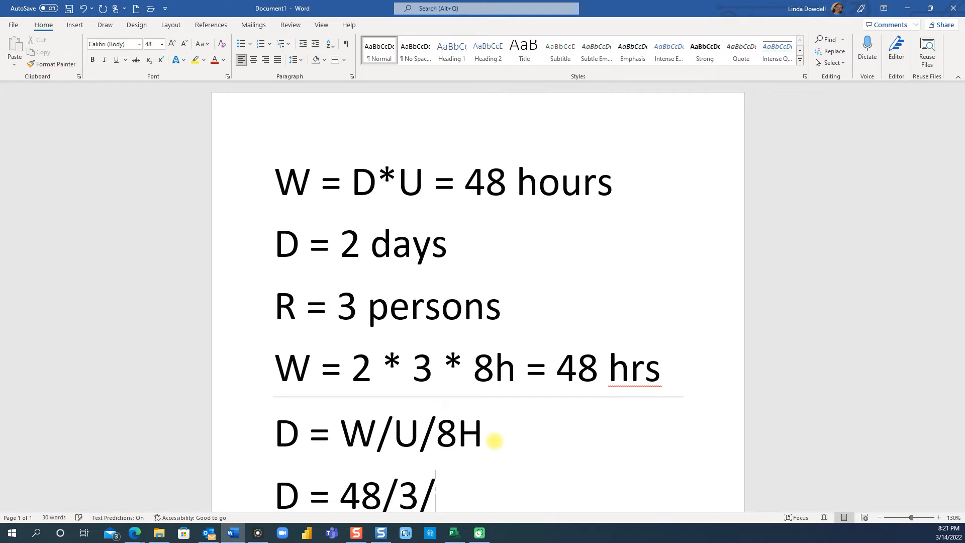
{"action": "type", "text": "8H = 2"}
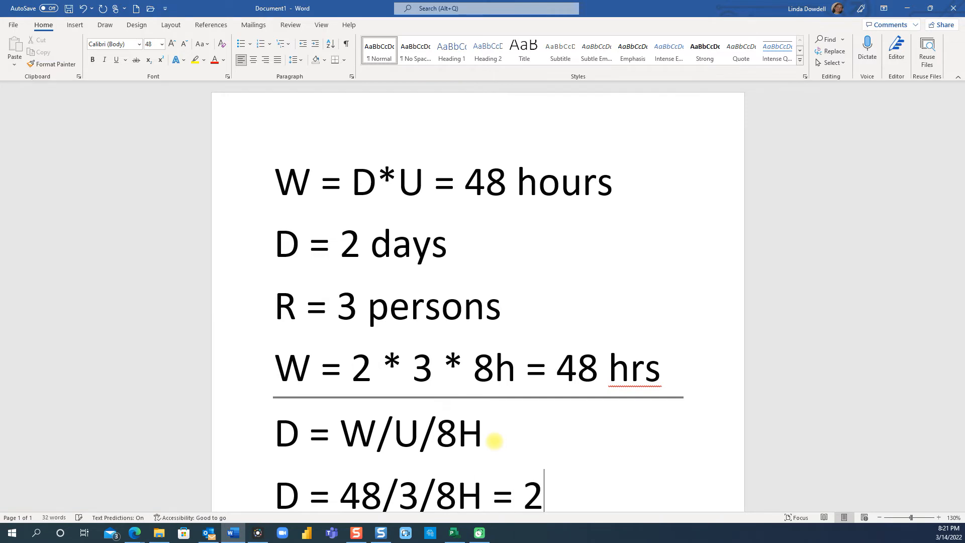
{"action": "type", "text": " DAYS"}
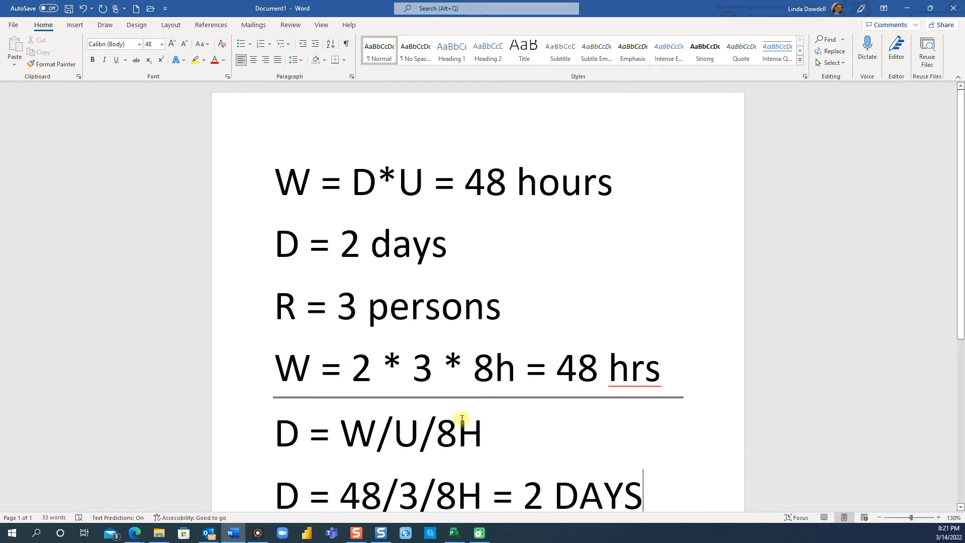
Step: Switch back to Microsoft Project and examine the Type, Work and Duration columns across the task list
{"action": "left_click", "coordinate": [454, 533]}
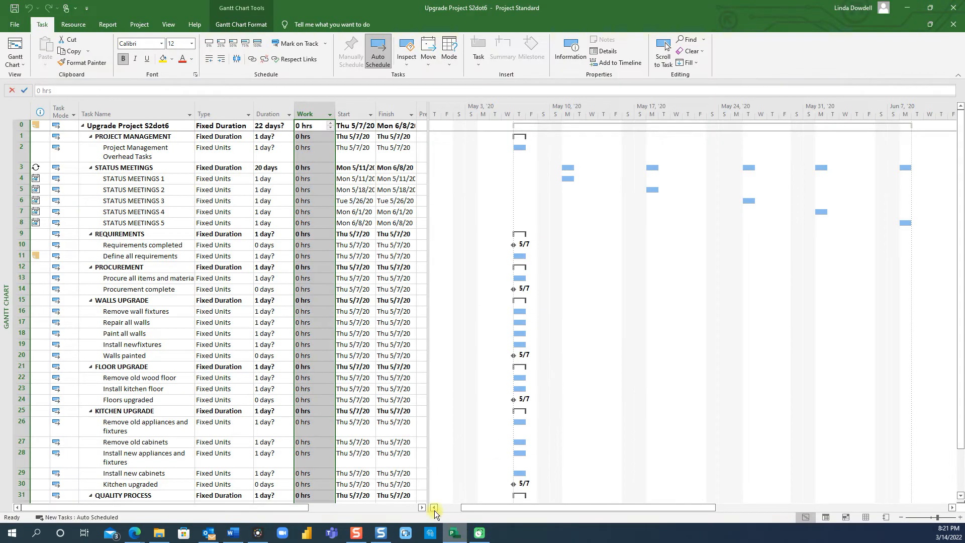
{"action": "left_click", "coordinate": [214, 159]}
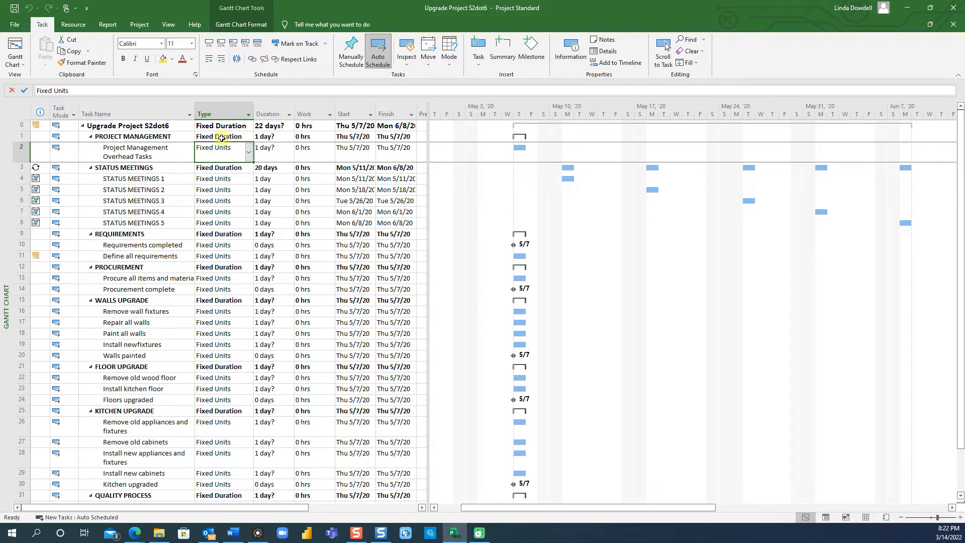
{"action": "left_click", "coordinate": [306, 111]}
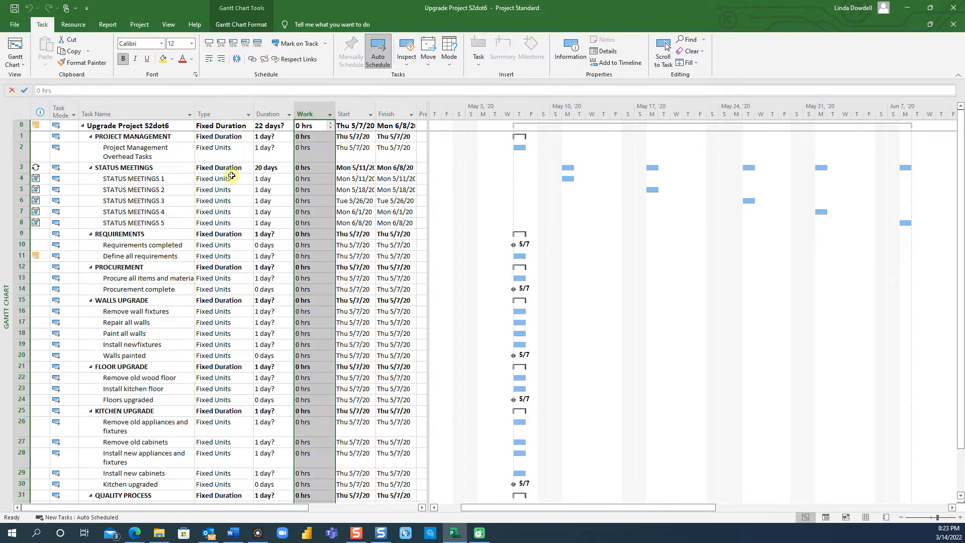
{"action": "left_click", "coordinate": [307, 154]}
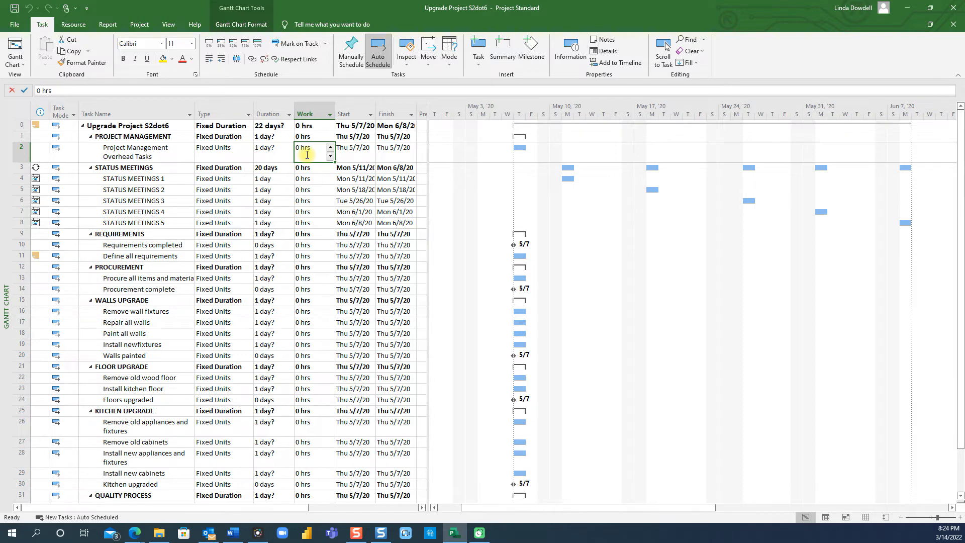
{"action": "left_click", "coordinate": [213, 113]}
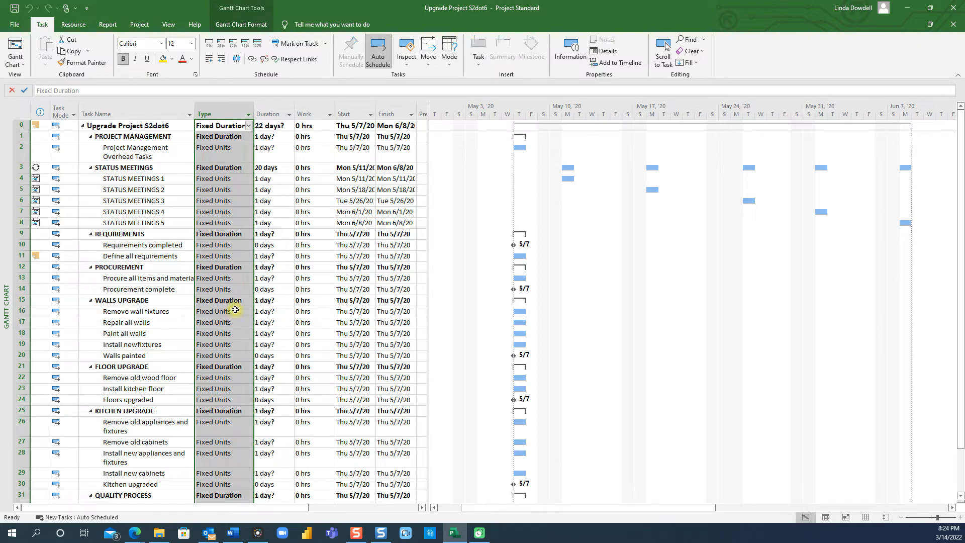
{"action": "left_click", "coordinate": [237, 191]}
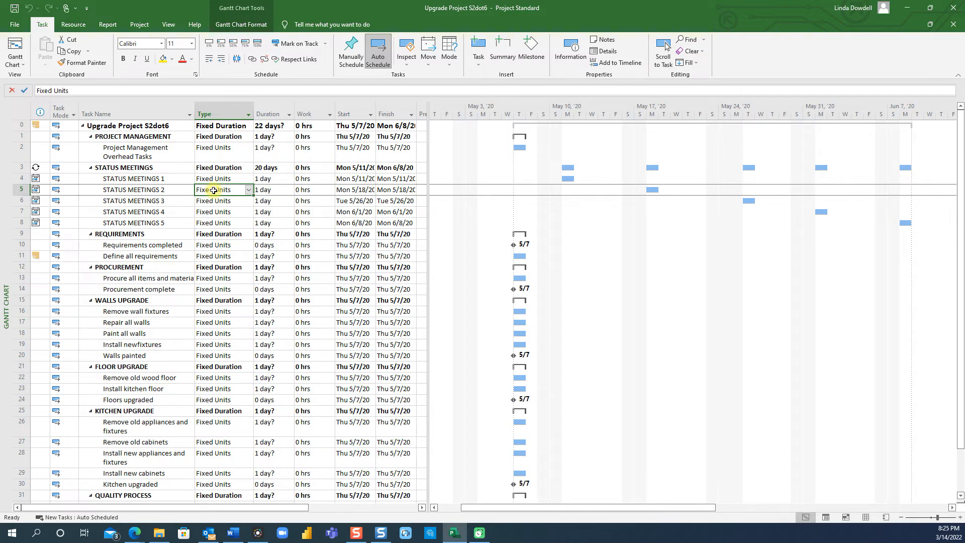
{"action": "left_click", "coordinate": [313, 107]}
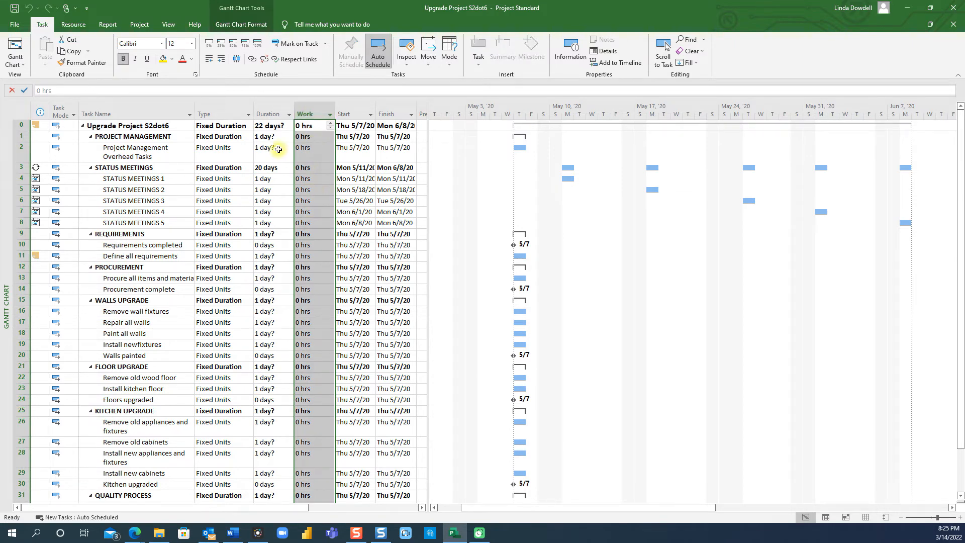
{"action": "left_click", "coordinate": [264, 108]}
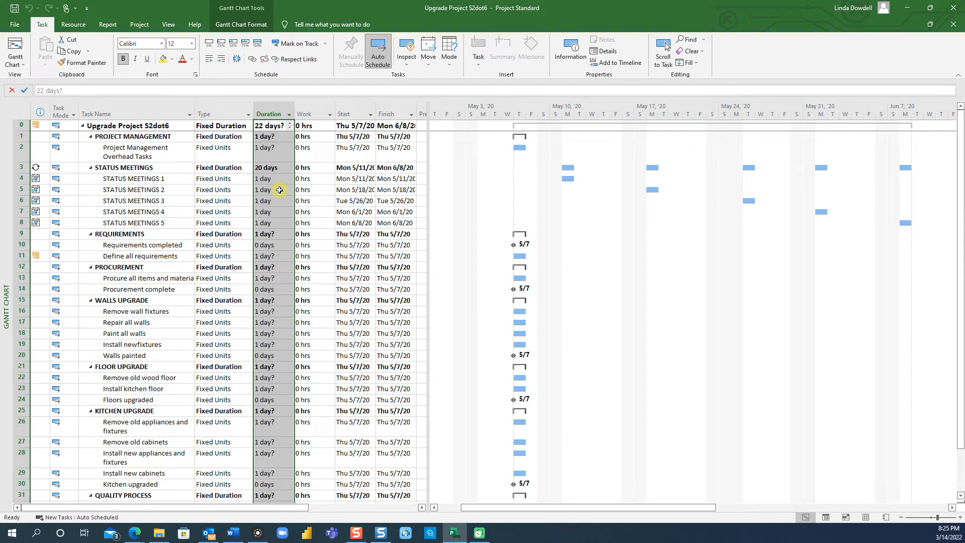
{"action": "left_click", "coordinate": [279, 190]}
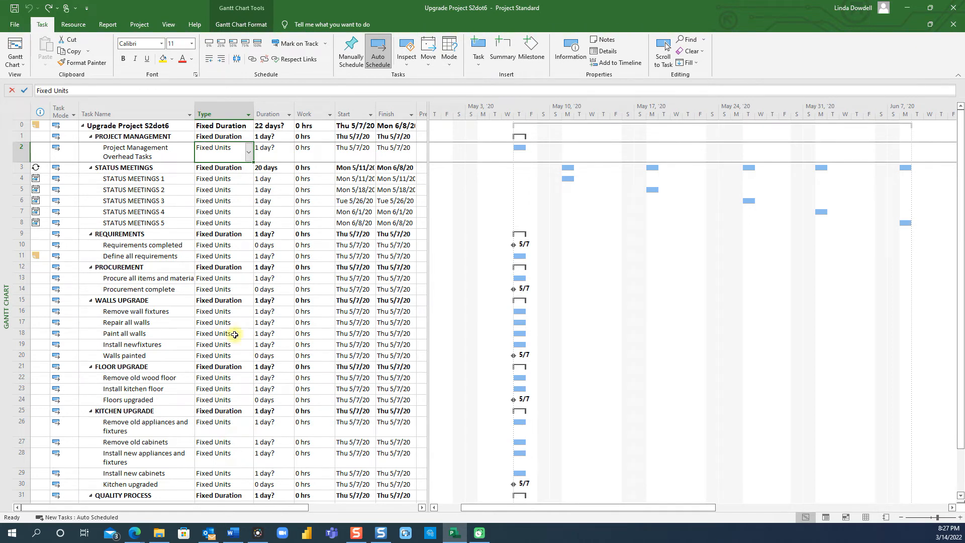
Step: Set the type of Project Management Overhead Tasks to Fixed Duration and fill it down through the Project finish task
{"action": "left_click", "coordinate": [249, 152]}
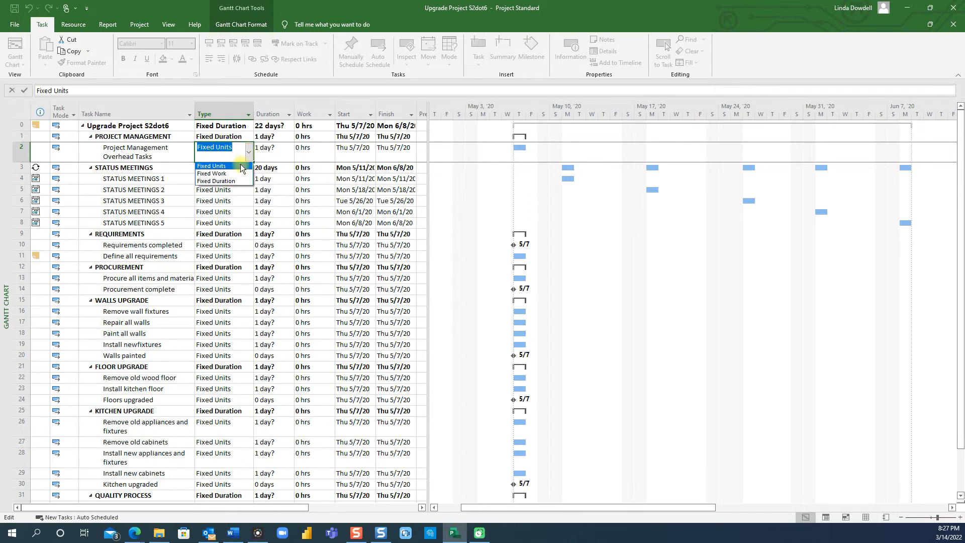
{"action": "left_click", "coordinate": [229, 181]}
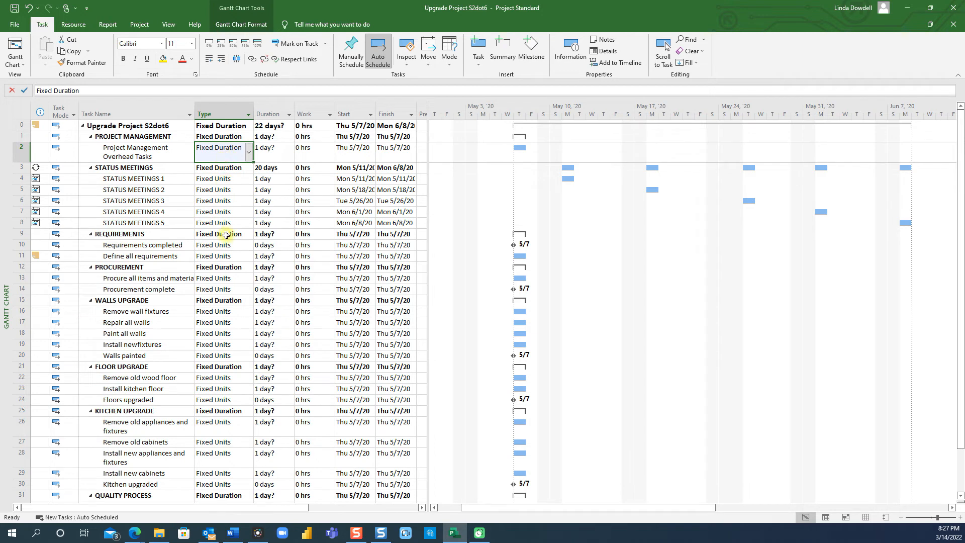
{"action": "scroll", "coordinate": [231, 254], "scroll_direction": "down", "scroll_amount": 4}
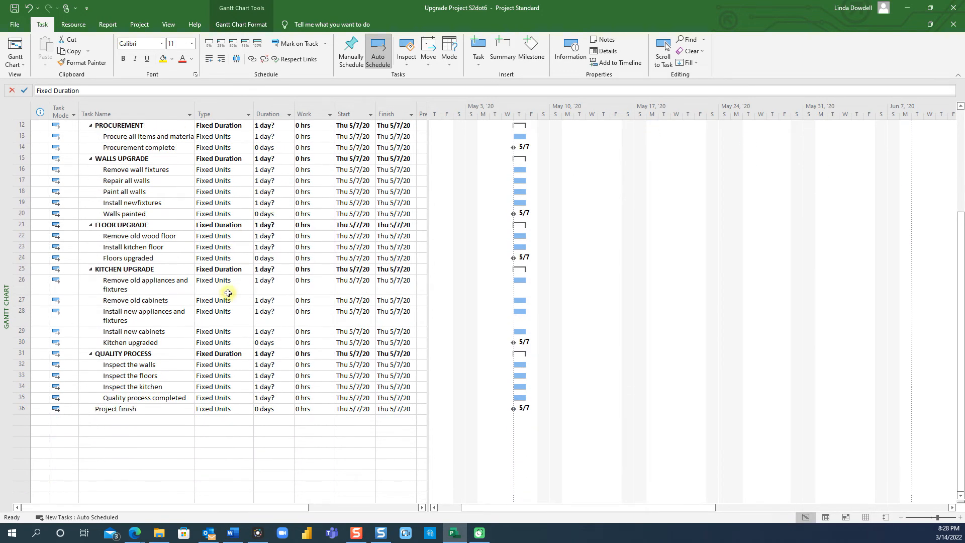
{"action": "left_click", "coordinate": [232, 409], "text": "shift"}
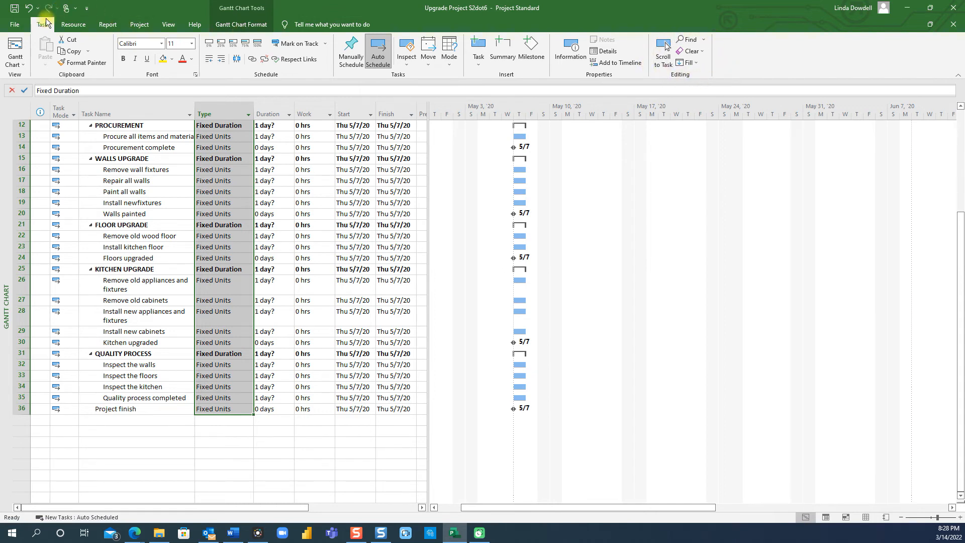
{"action": "left_click", "coordinate": [695, 62]}
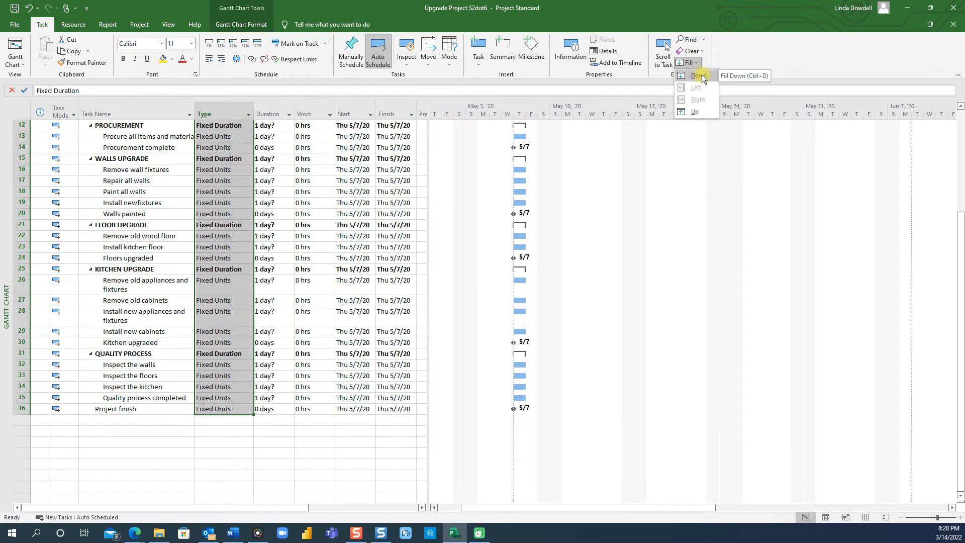
{"action": "left_click", "coordinate": [699, 75]}
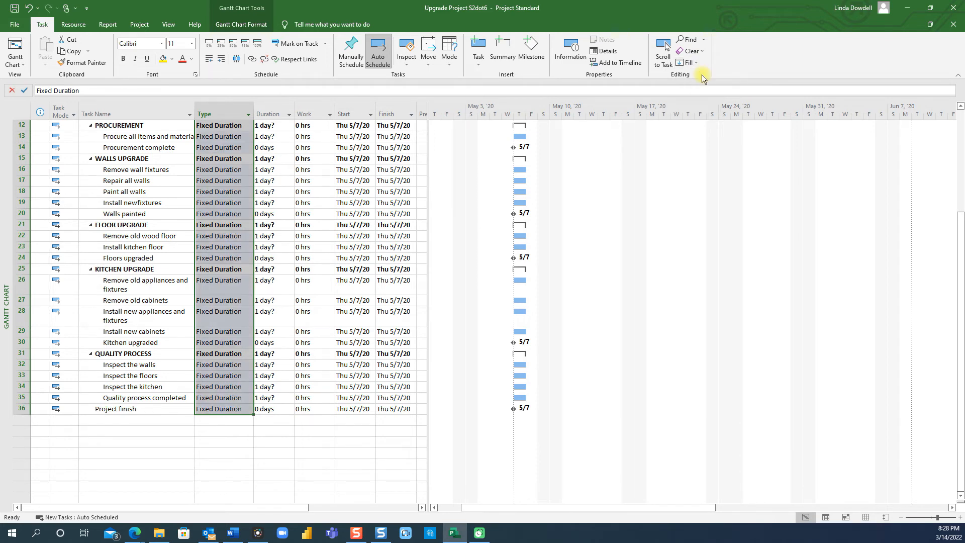
{"action": "scroll", "coordinate": [226, 211], "scroll_direction": "up", "scroll_amount": 4}
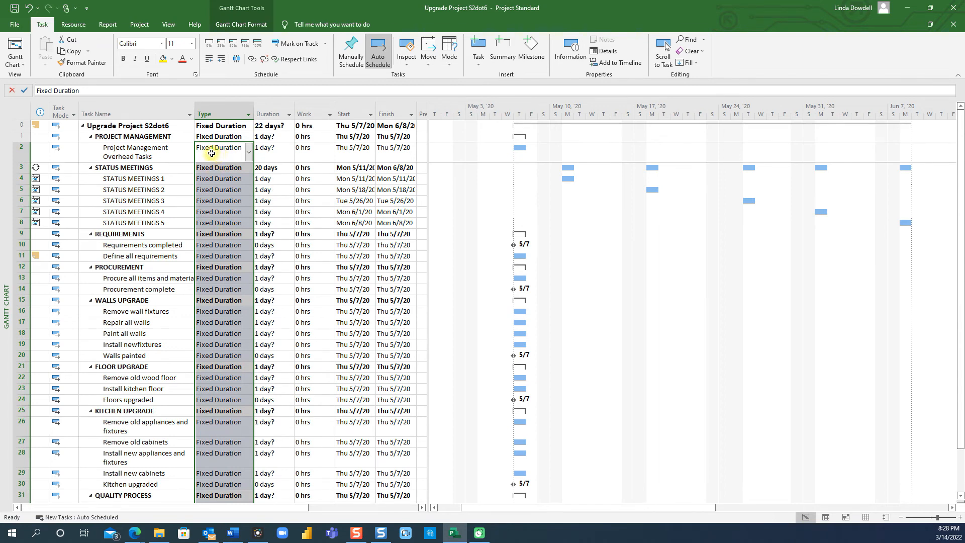
{"action": "left_click", "coordinate": [212, 154]}
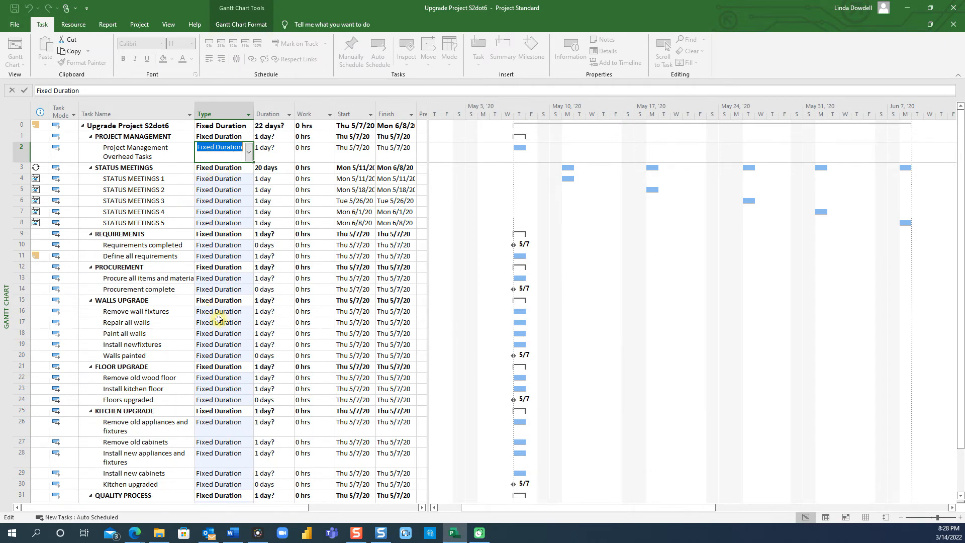
Step: Collapse the STATUS MEETINGS summary task to hide its individual meetings
{"action": "left_click", "coordinate": [225, 191]}
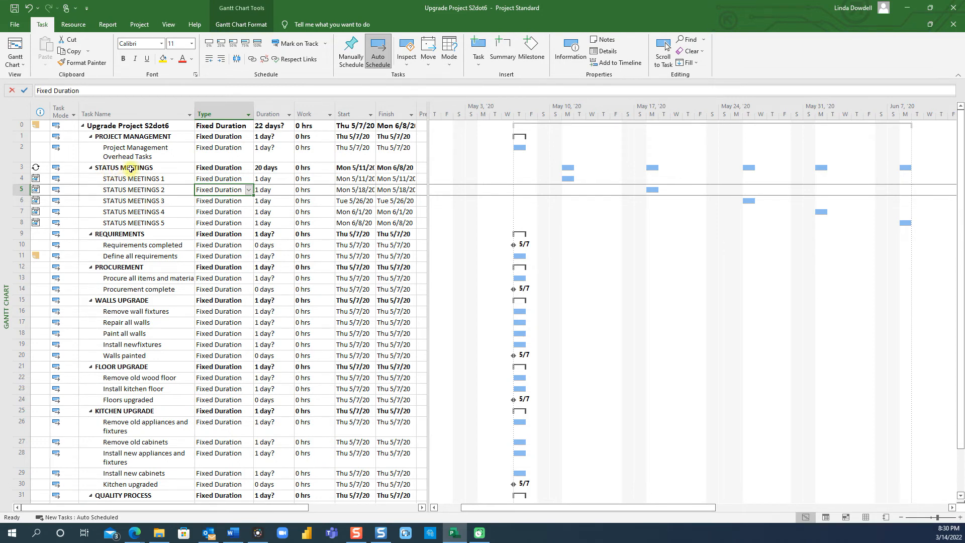
{"action": "left_click", "coordinate": [90, 168]}
{"action": "left_click", "coordinate": [90, 168]}
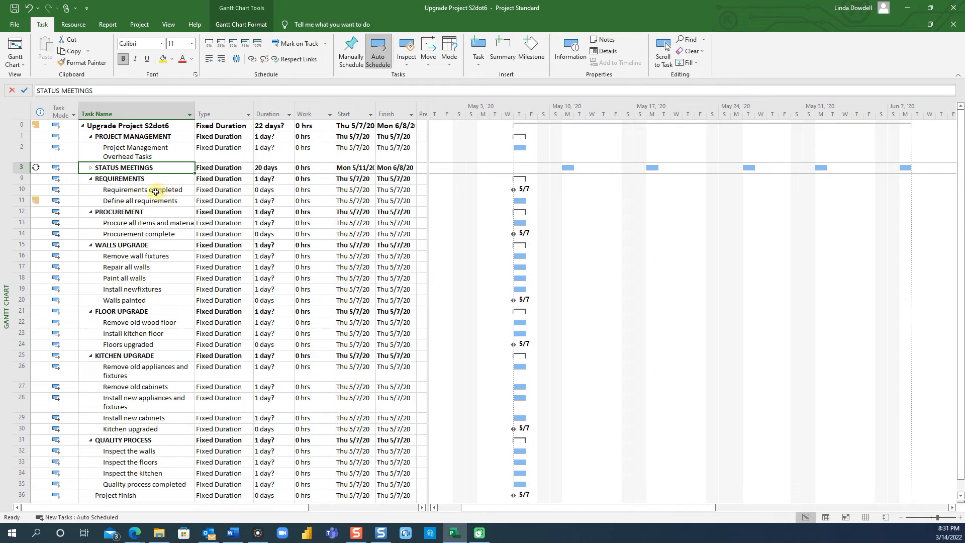
Step: Move the Define all requirements task above Requirements completed in the REQUIREMENTS group
{"action": "left_click", "coordinate": [151, 201]}
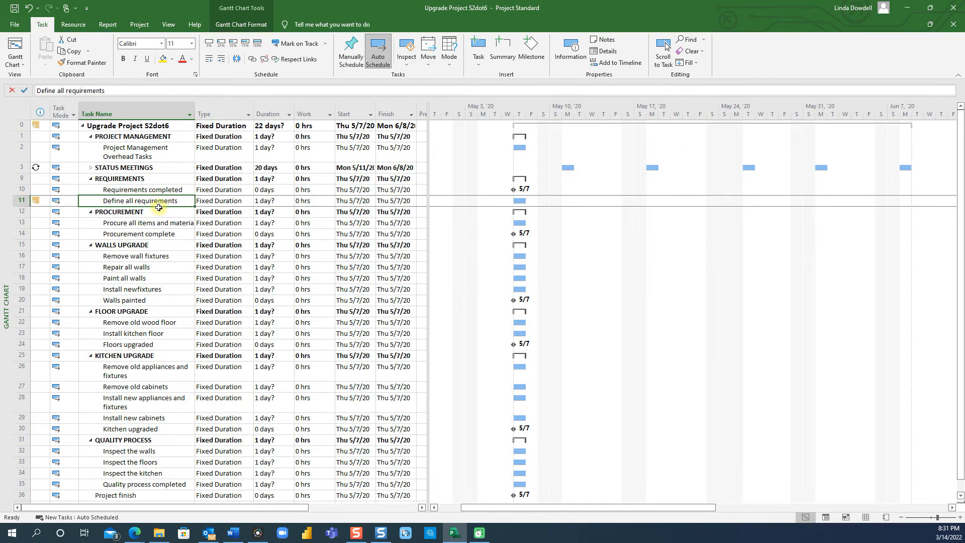
{"action": "left_click", "coordinate": [19, 200]}
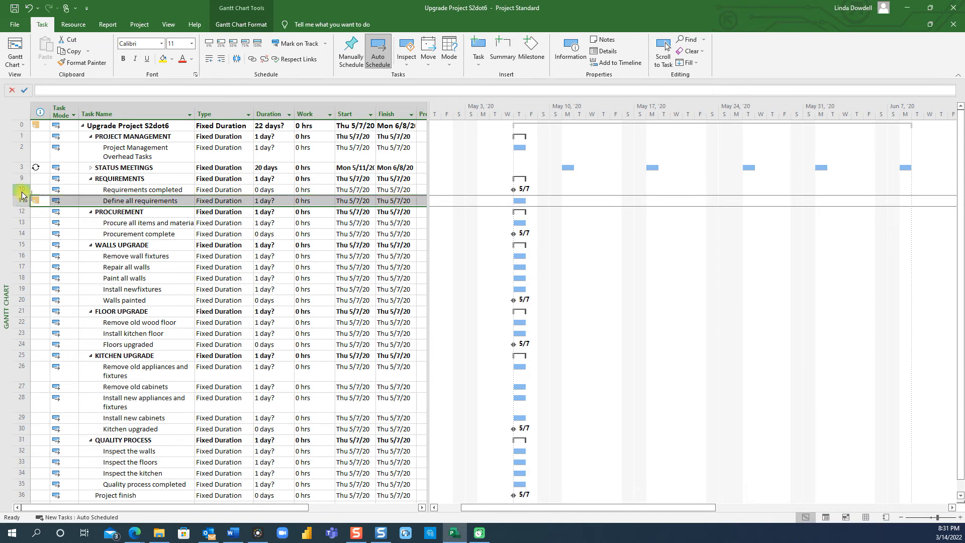
{"action": "left_click_drag", "start_coordinate": [21, 191], "coordinate": [24, 187]}
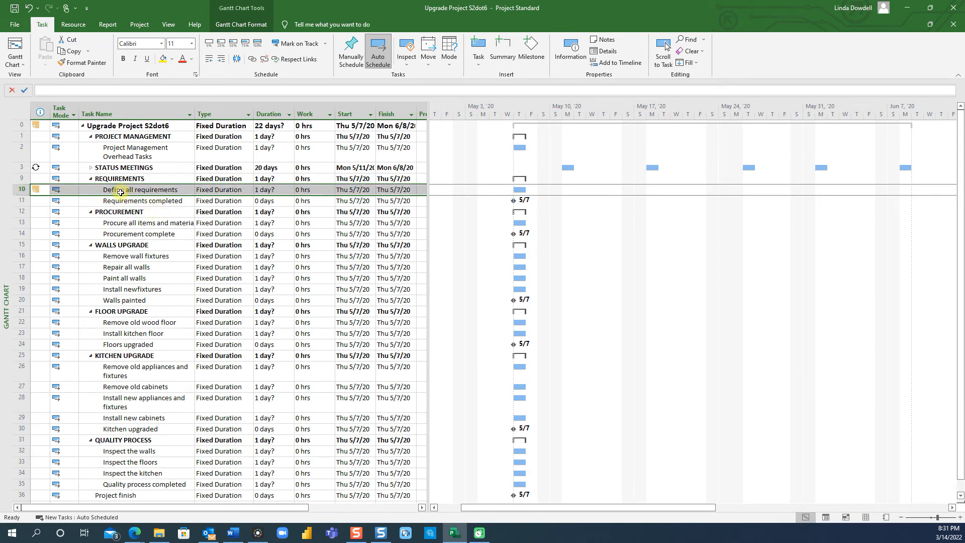
{"action": "left_click", "coordinate": [138, 190]}
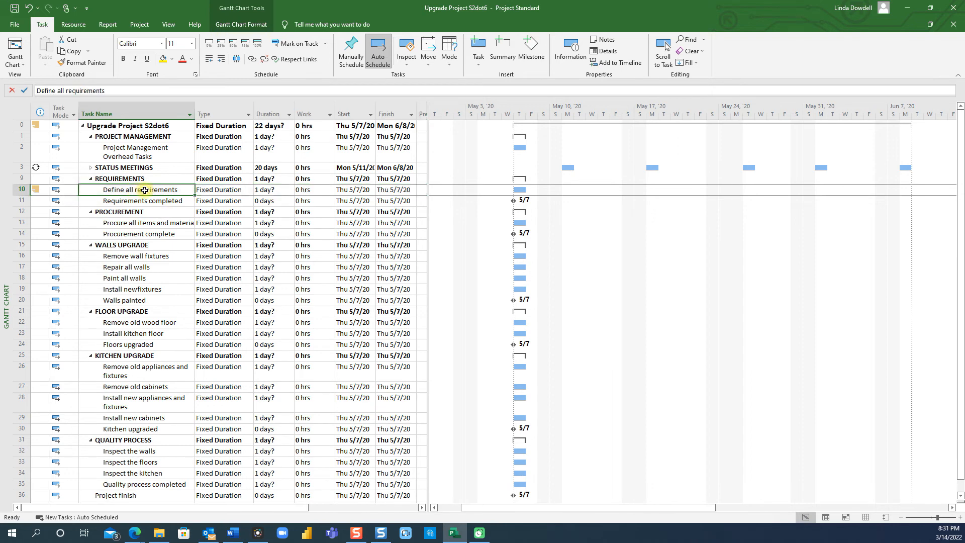
{"action": "left_click", "coordinate": [176, 201]}
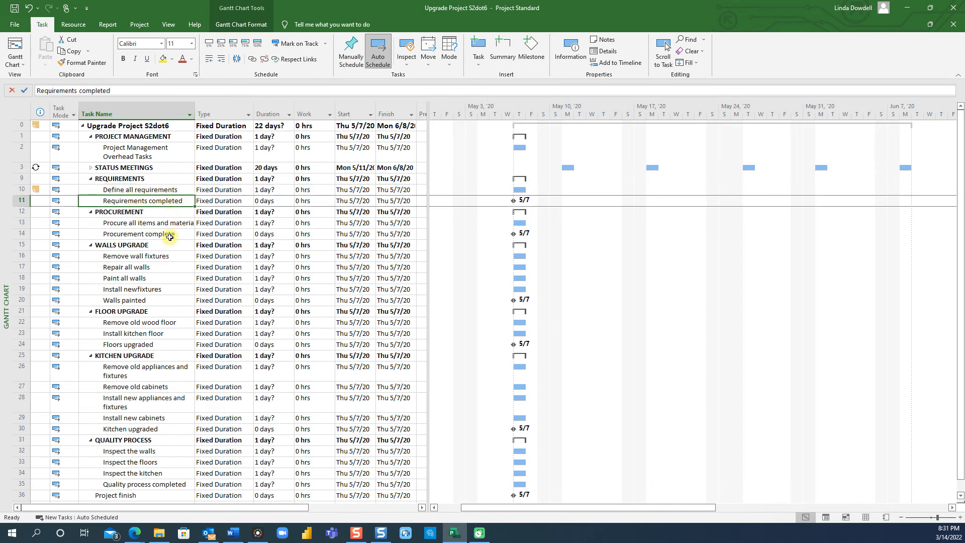
Step: Set the duration of the Define all requirements task to 5 days
{"action": "left_click", "coordinate": [171, 189]}
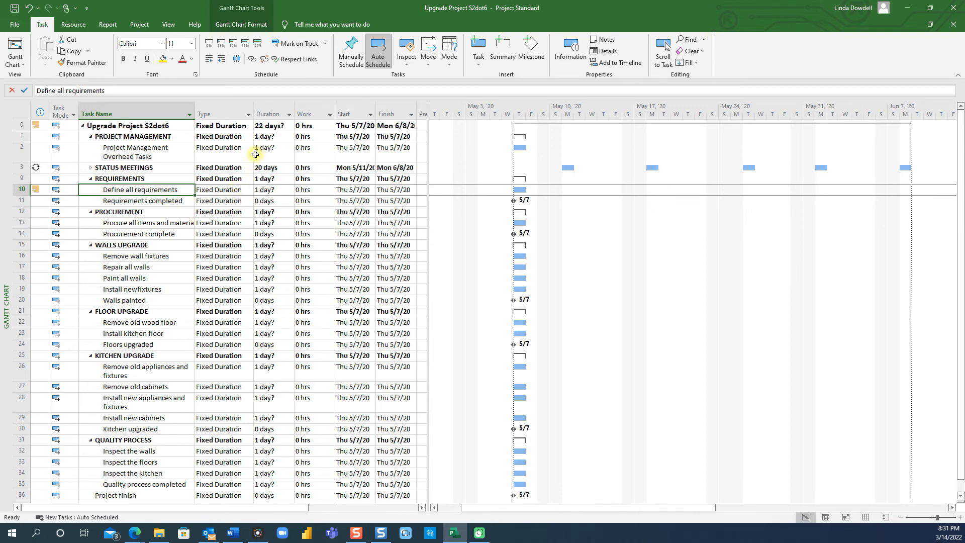
{"action": "left_click", "coordinate": [278, 191]}
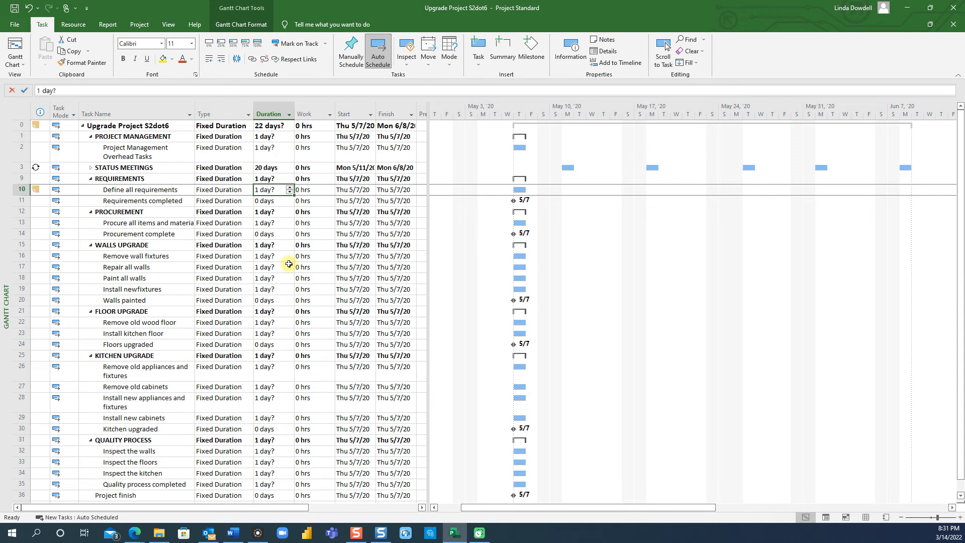
{"action": "type", "text": "5"}
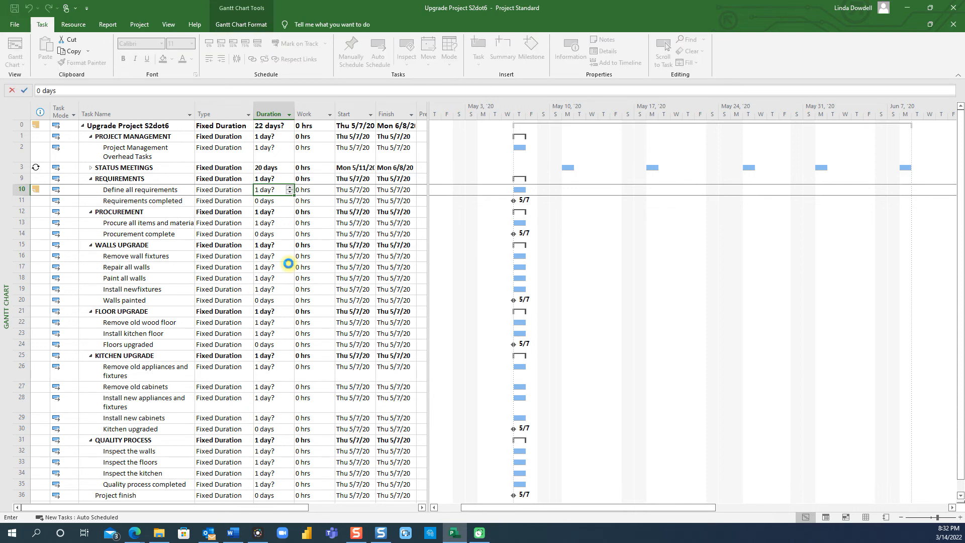
{"action": "key", "text": "Return"}
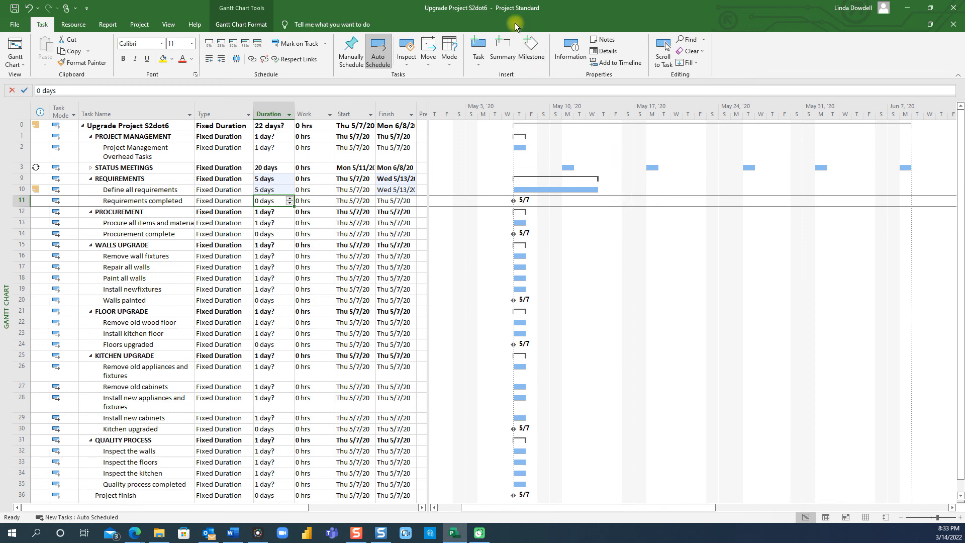
Step: Start saving a copy of the project and choose the 01 PROJECT FILES folder in Documents as its location
{"action": "left_click", "coordinate": [17, 27]}
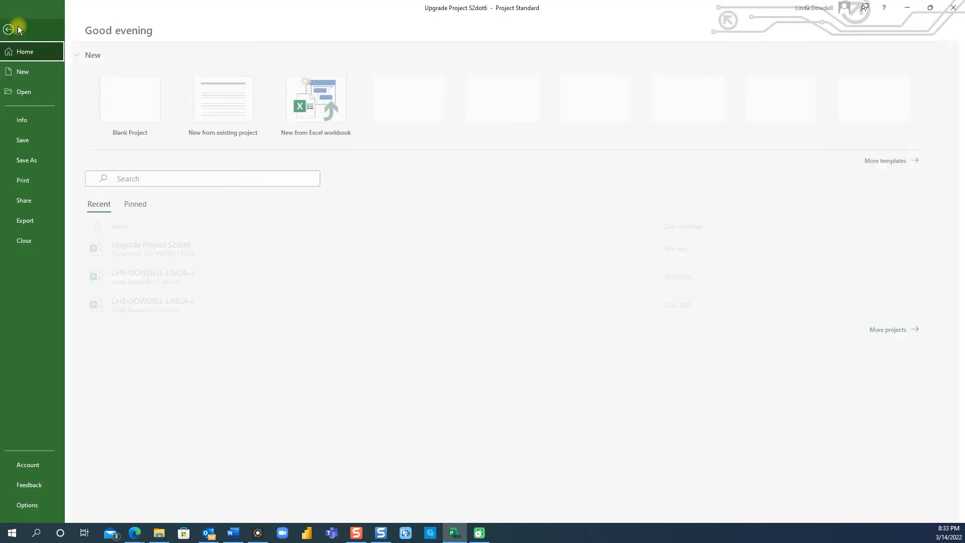
{"action": "left_click", "coordinate": [28, 162]}
{"action": "left_click", "coordinate": [139, 266]}
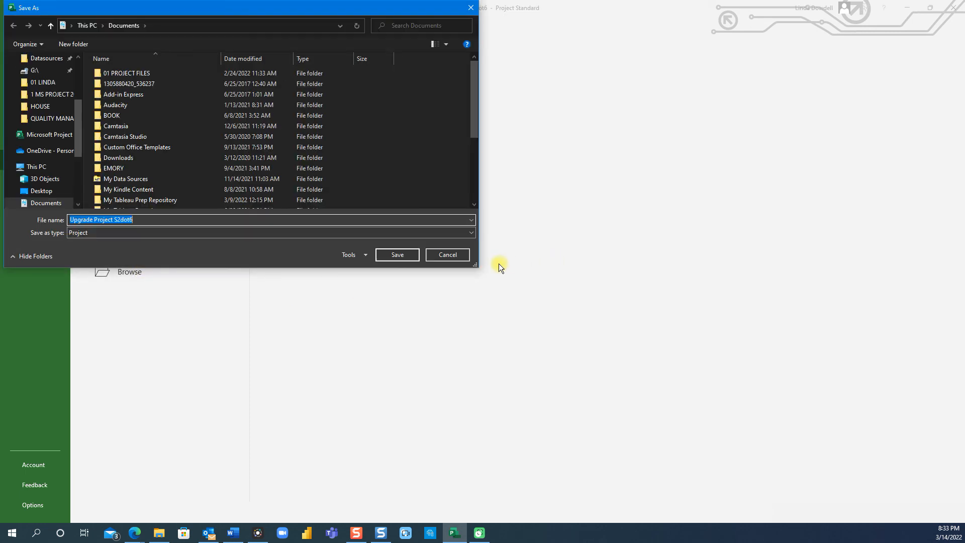
{"action": "double_click", "coordinate": [143, 73]}
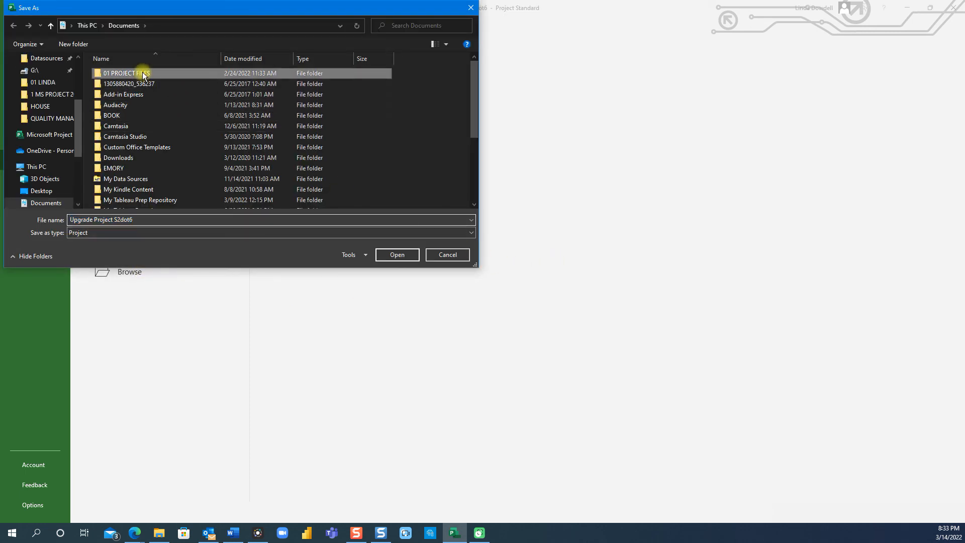
Step: Name the project copy Upgrade Project S3dot1 and save it
{"action": "triple_click", "coordinate": [144, 219]}
{"action": "left_click", "coordinate": [143, 220]}
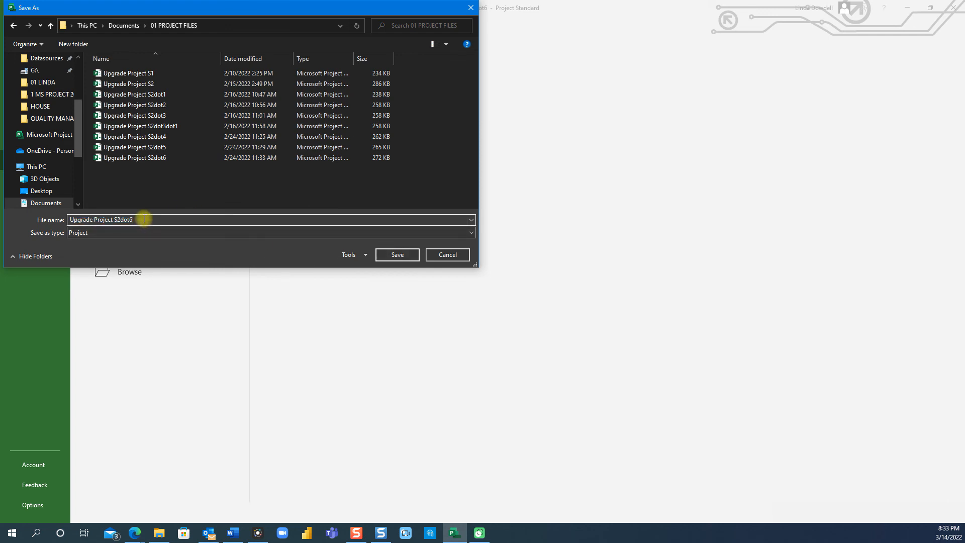
{"action": "key", "text": "BackSpace"}
{"action": "key", "text": "BackSpace"}
{"action": "key", "text": "BackSpace"}
{"action": "key", "text": "BackSpace"}
{"action": "key", "text": "BackSpace"}
{"action": "type", "text": "3DOT"}
{"action": "key", "text": "BackSpace"}
{"action": "key", "text": "BackSpace"}
{"action": "type", "text": "dot1"}
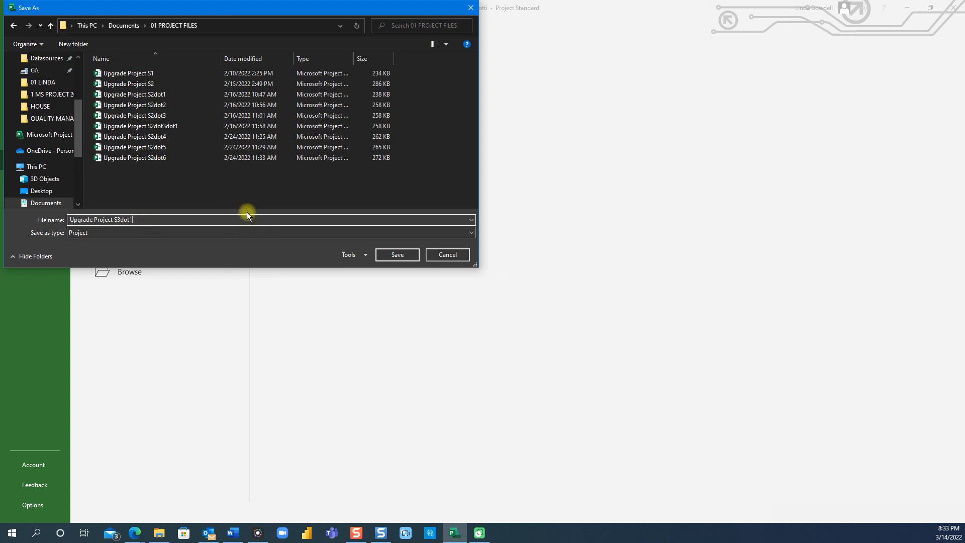
{"action": "left_click", "coordinate": [383, 254]}
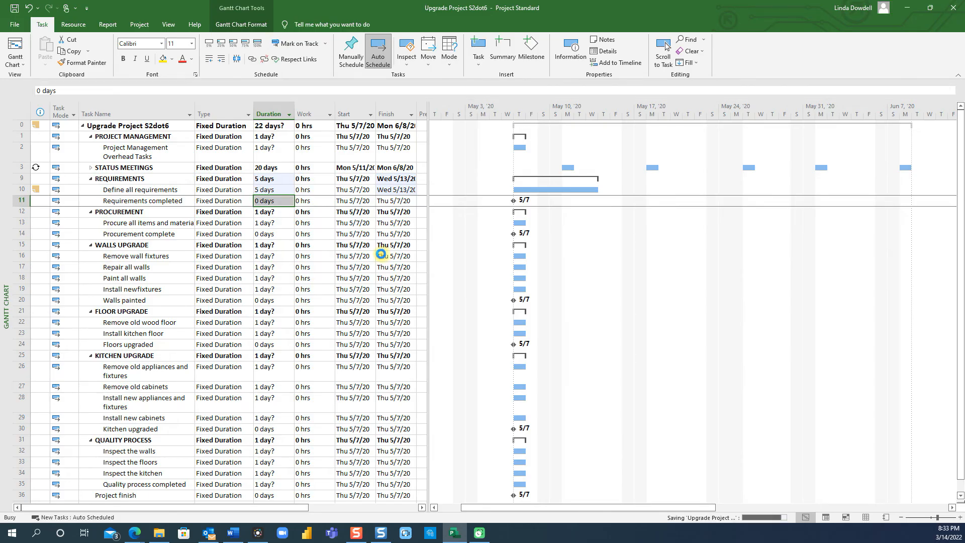